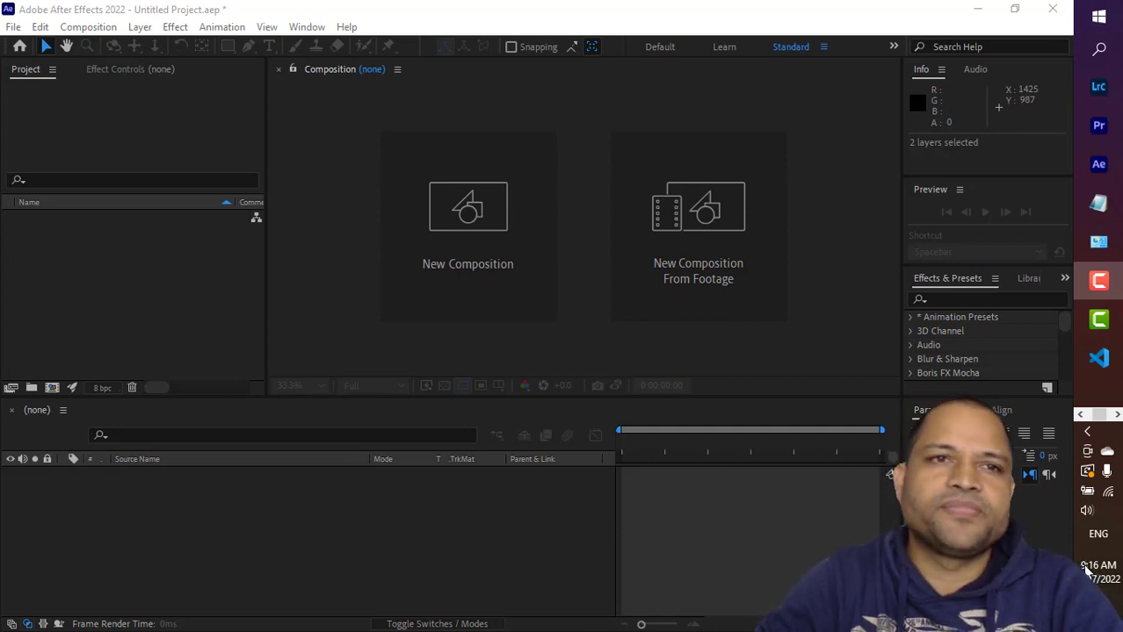
left_click(114, 14)
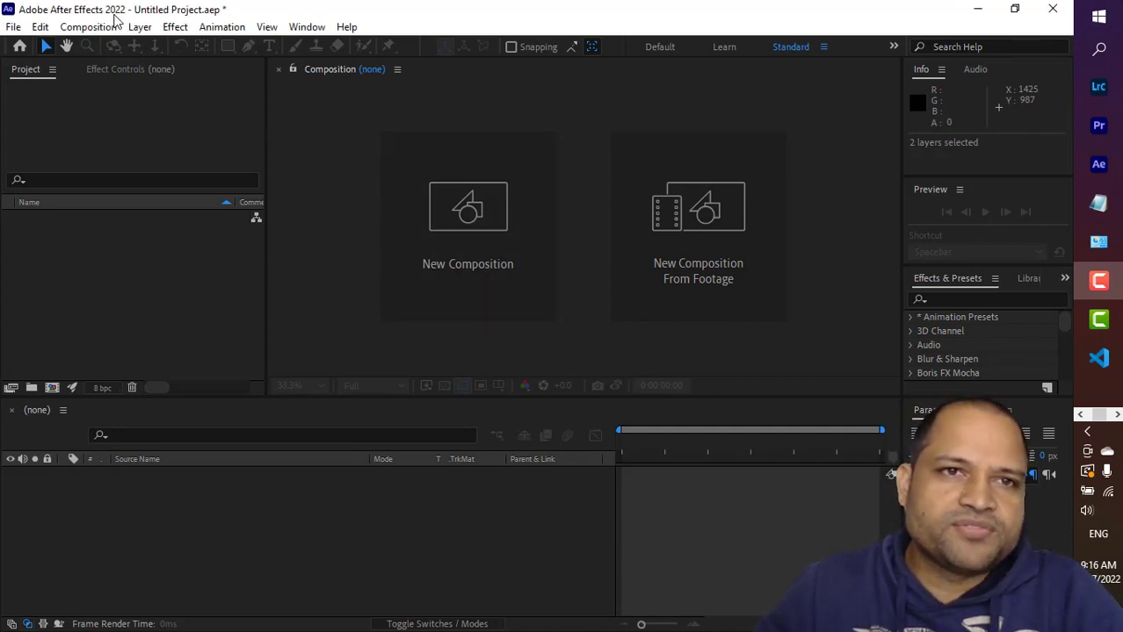
left_click(13, 27)
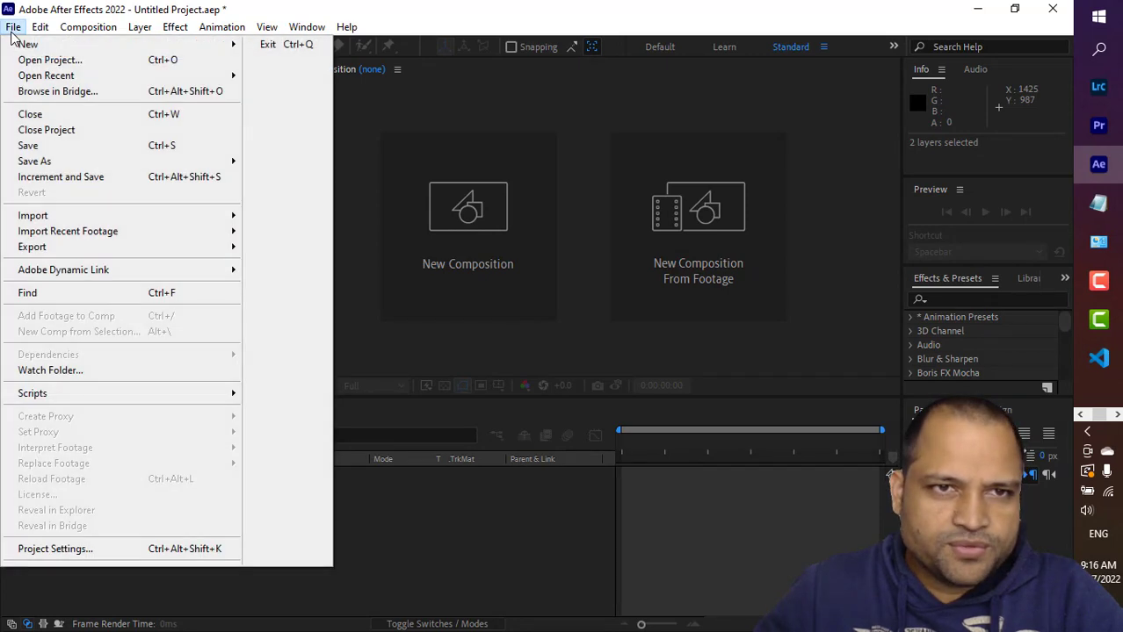
mouse_move(101, 46)
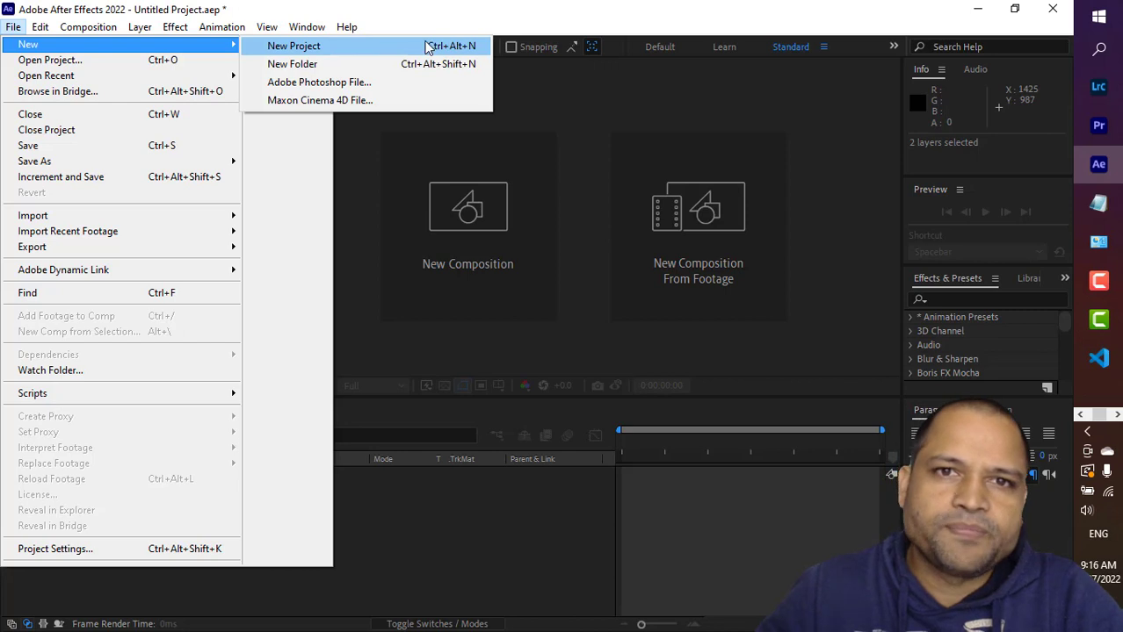
left_click(542, 21)
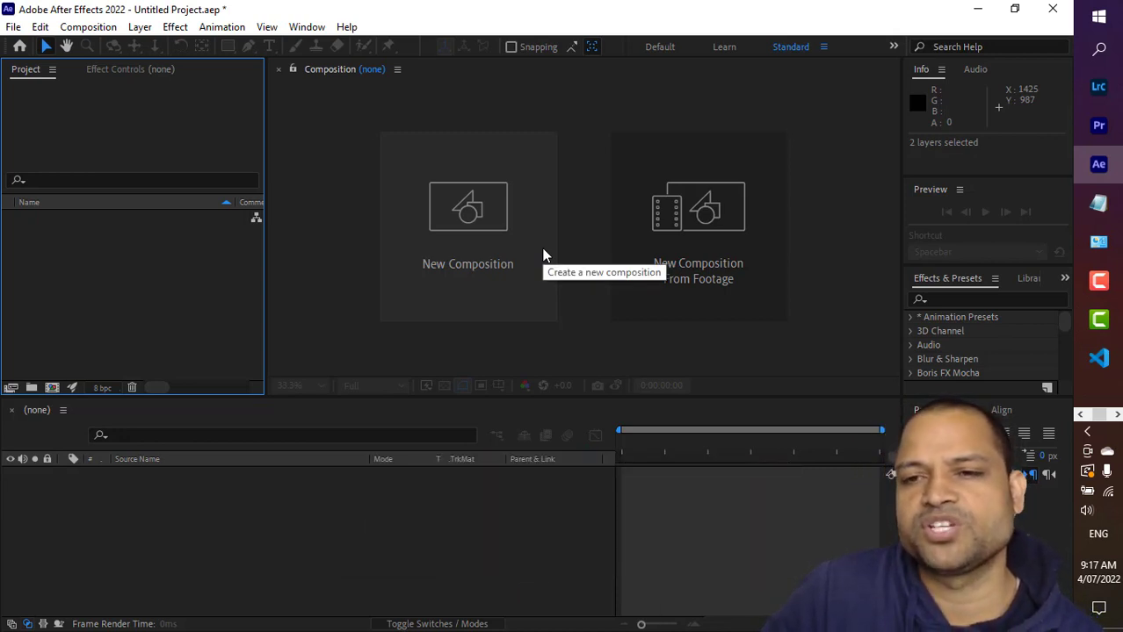
left_click(725, 215)
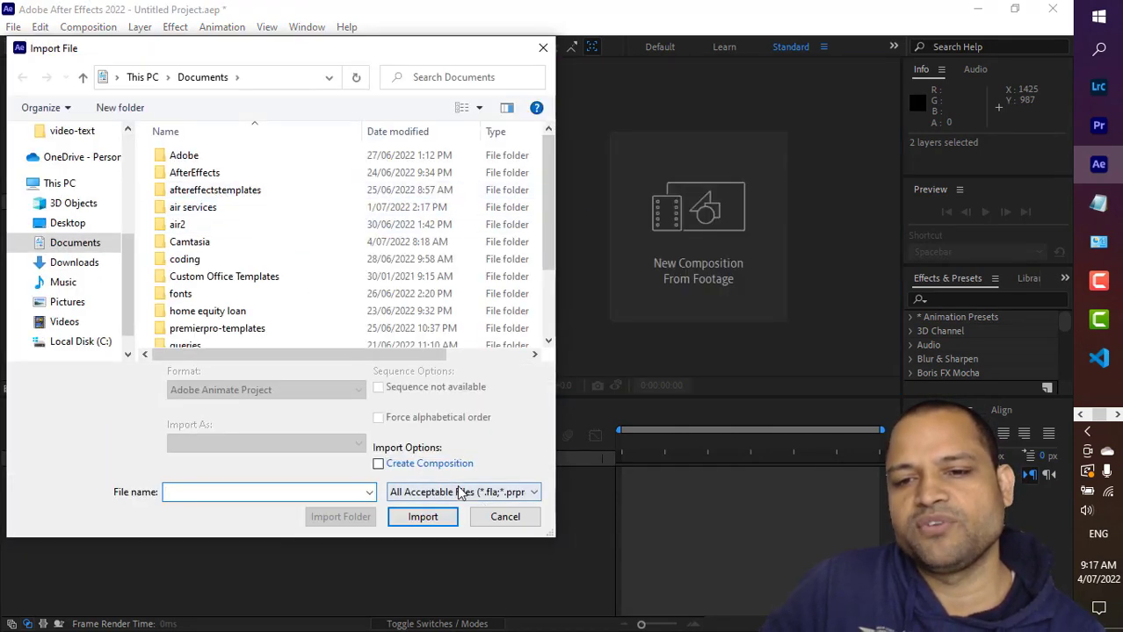
left_click(513, 518)
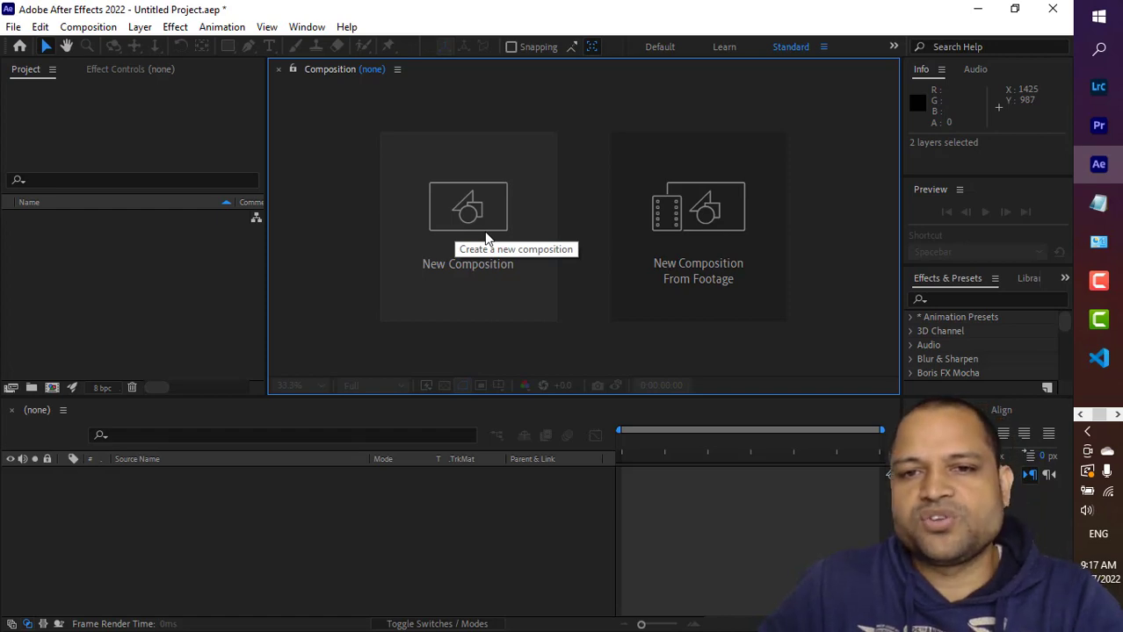
Create a new composition named Comp 1 with the HDTV 1080 29.97 preset and a duration of 0;00;05;02
left_click(522, 194)
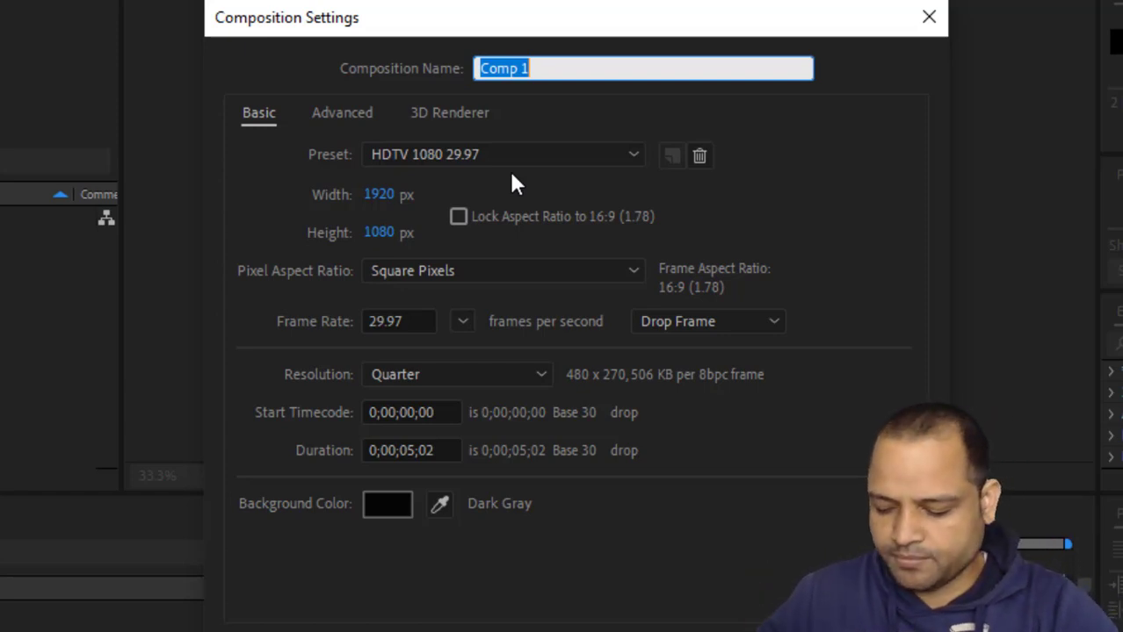
left_click(290, 176)
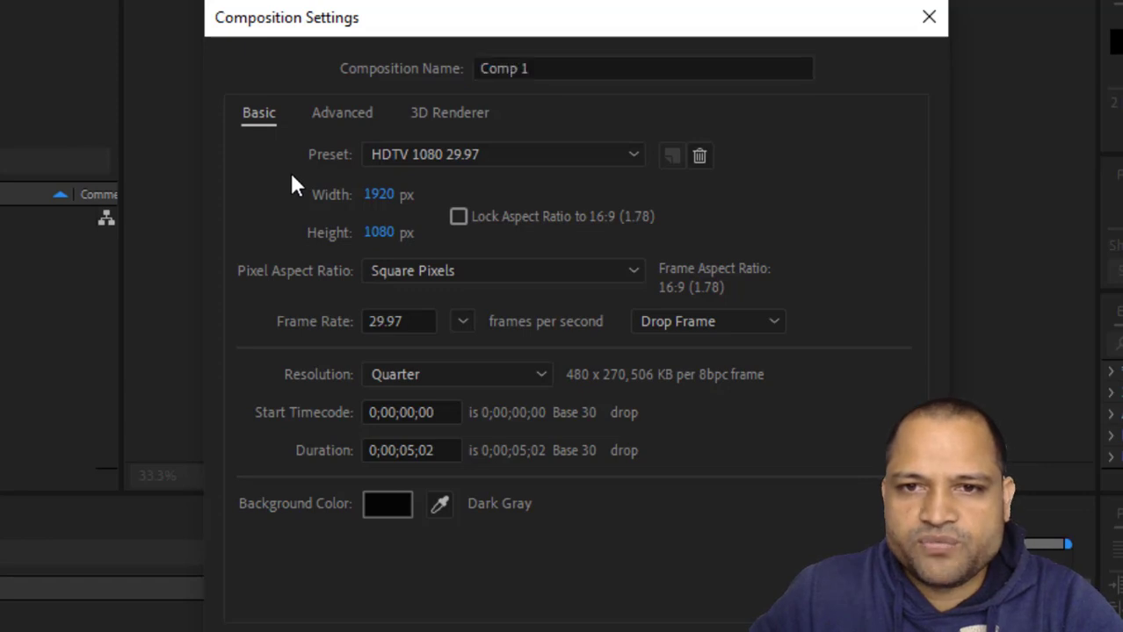
left_click(570, 160)
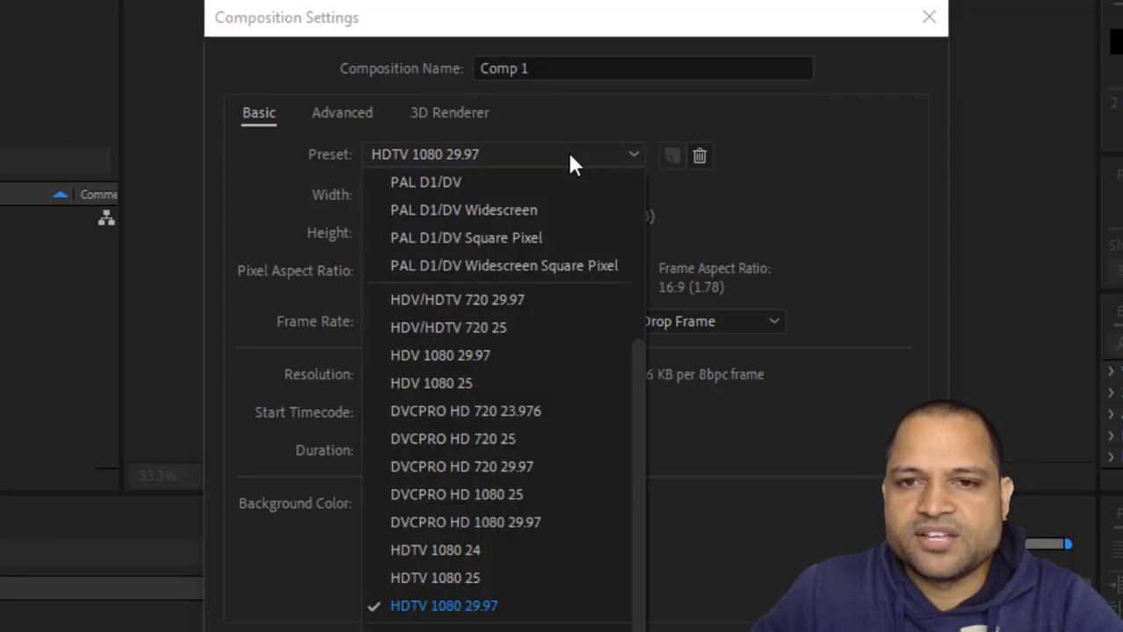
left_click(569, 158)
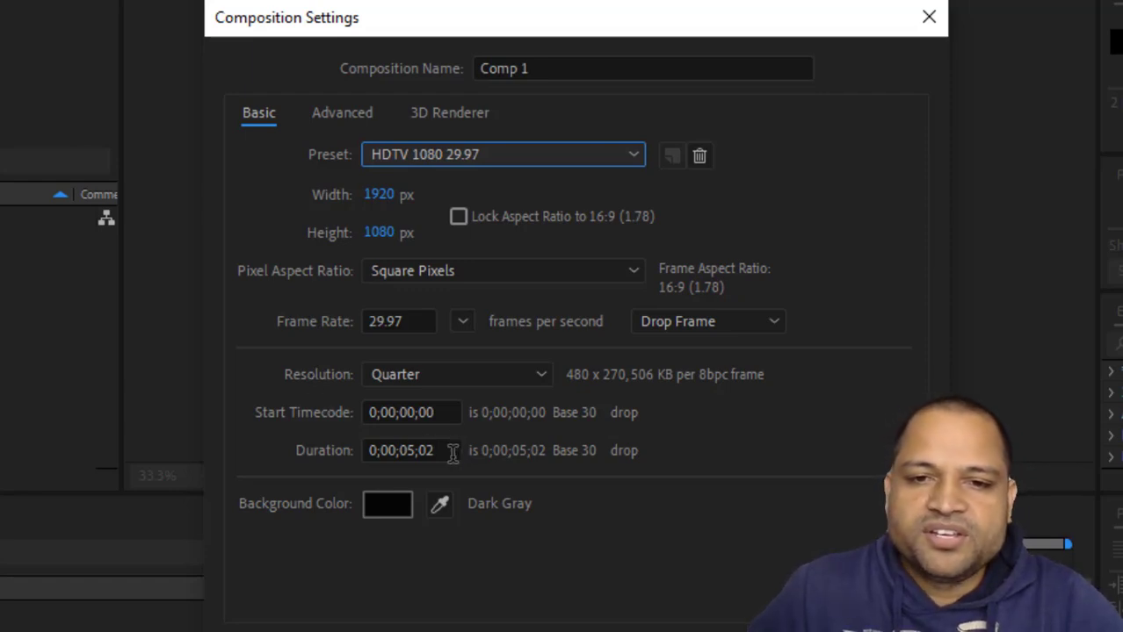
left_click(452, 452)
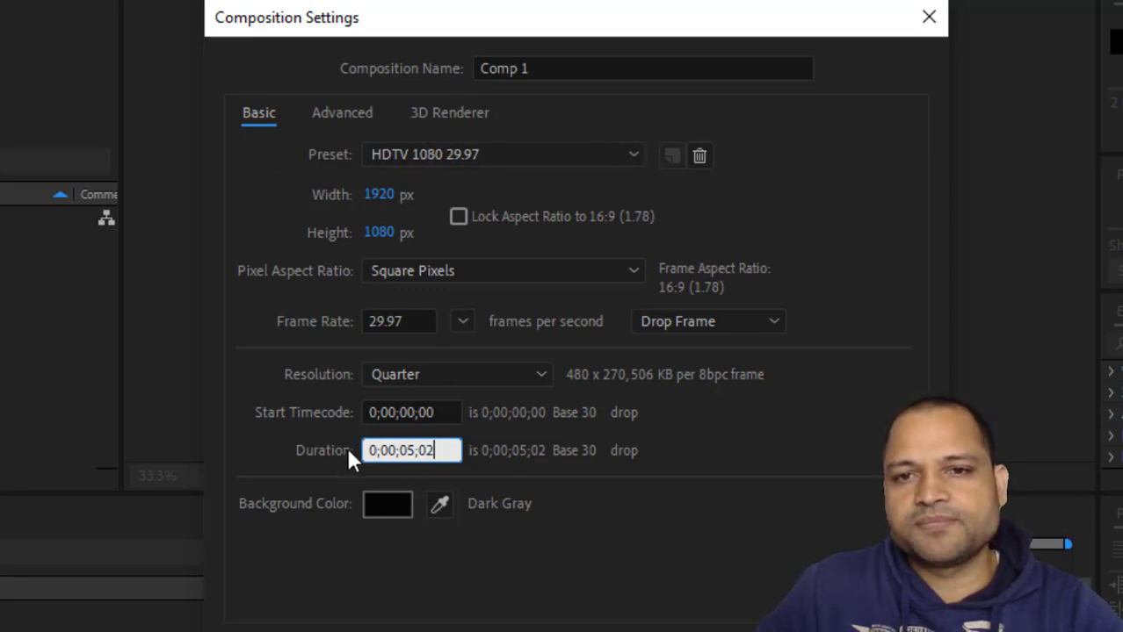
left_click(783, 631)
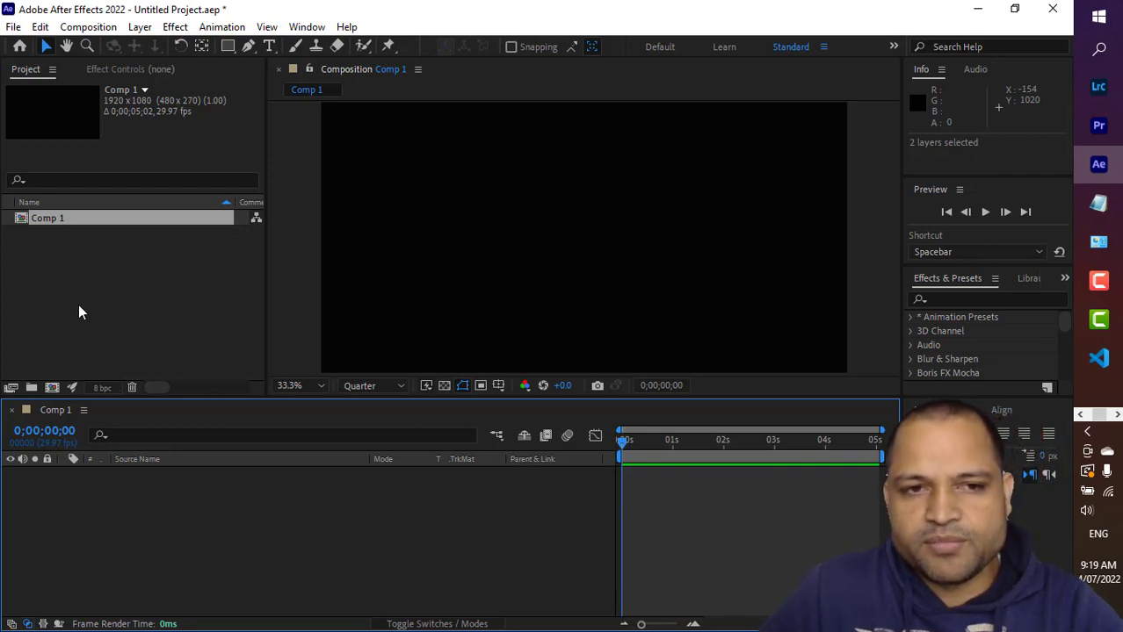
Import CC Logo.png from the Pictures folder in File Explorer into the After Effects project
key("alt+Tab")
key("alt+Tab")
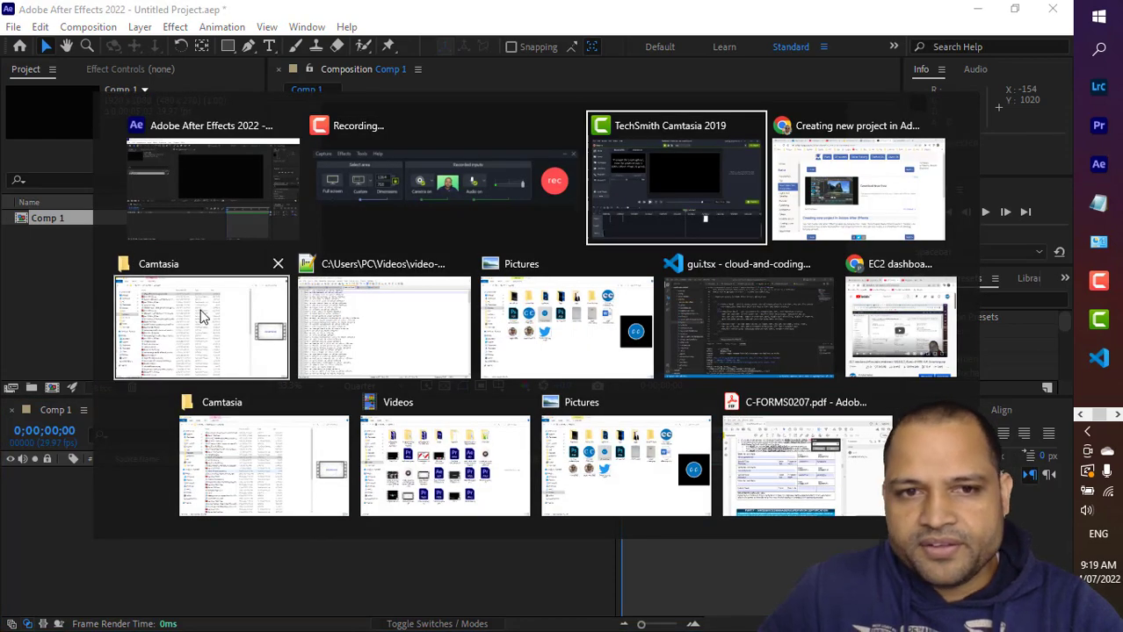
left_click(200, 316)
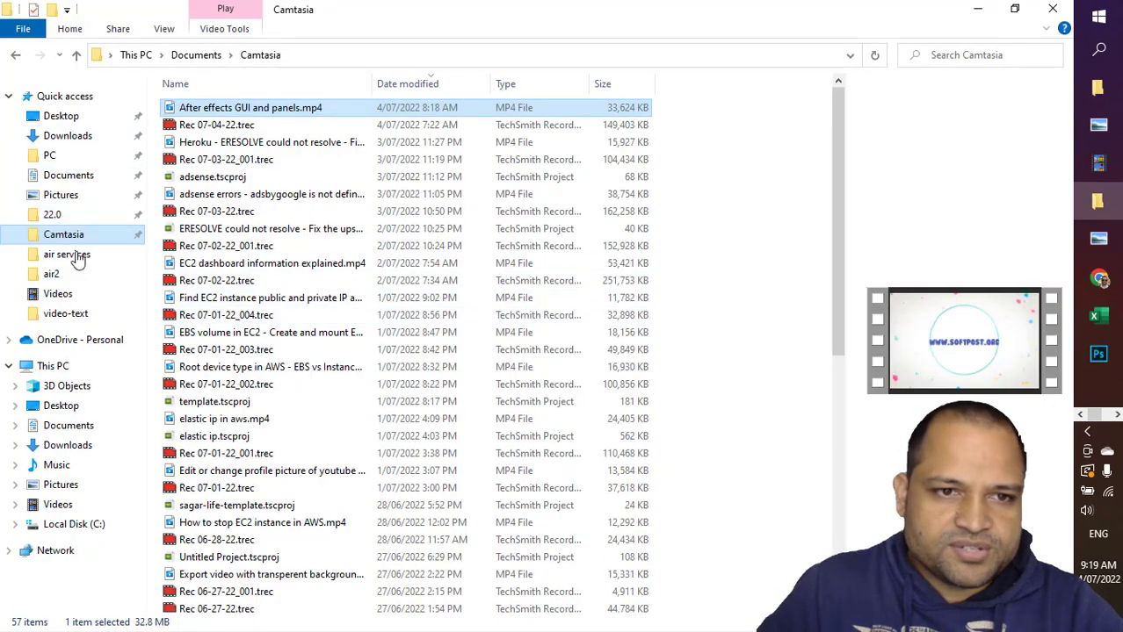
left_click(61, 485)
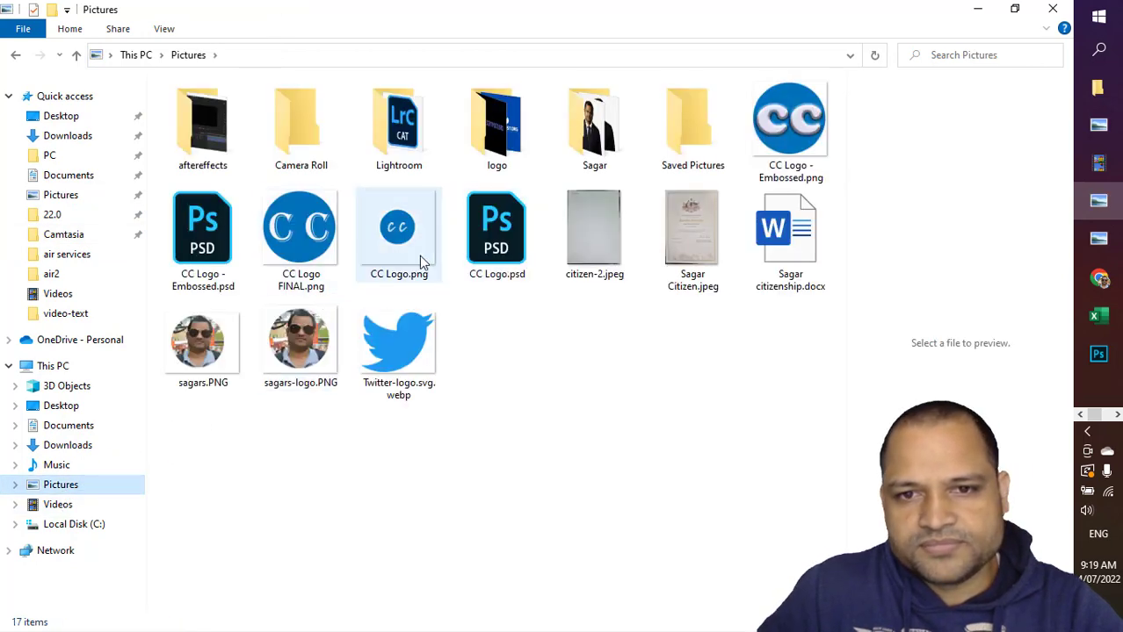
left_click_drag(419, 255, 59, 310)
key("alt+Tab")
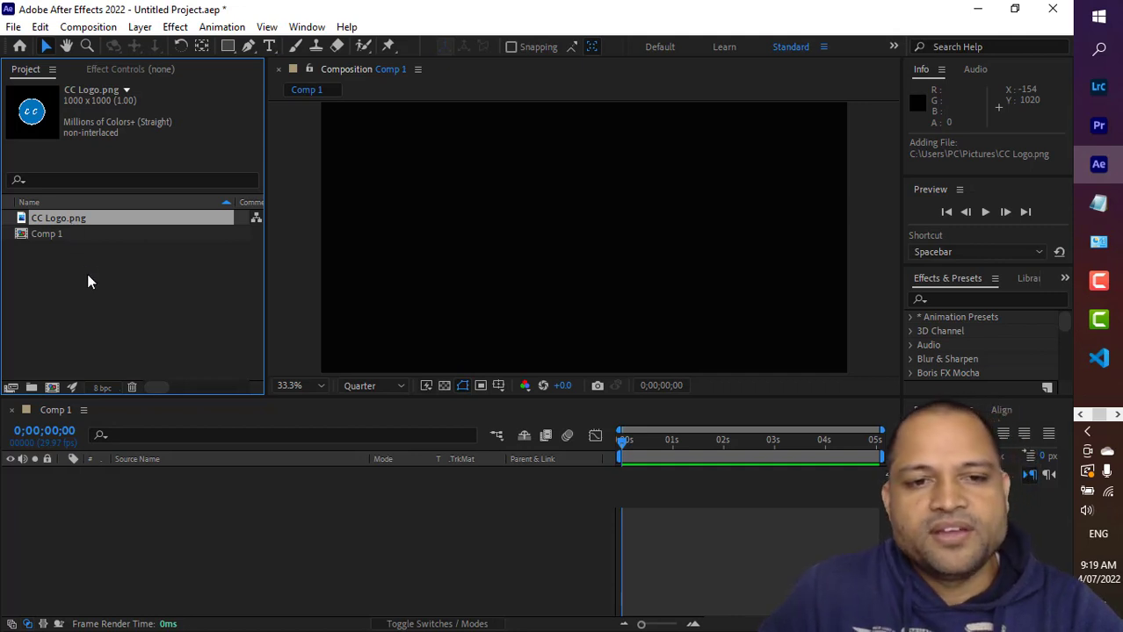
Open Comp 1 from the project items in the timeline
left_click(94, 236)
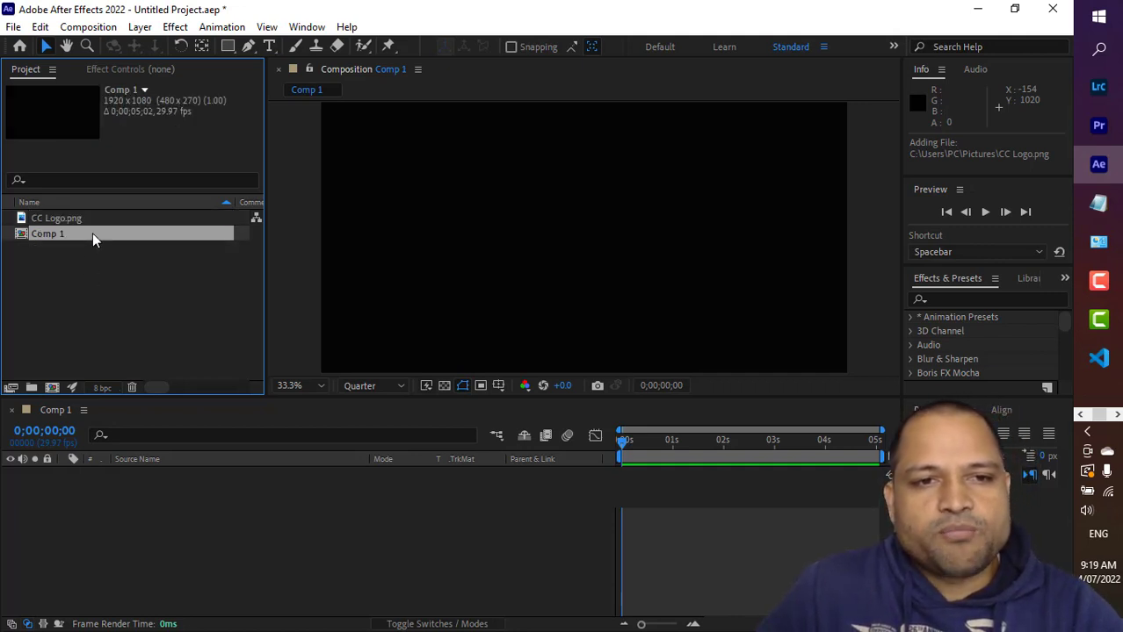
double_click(23, 236)
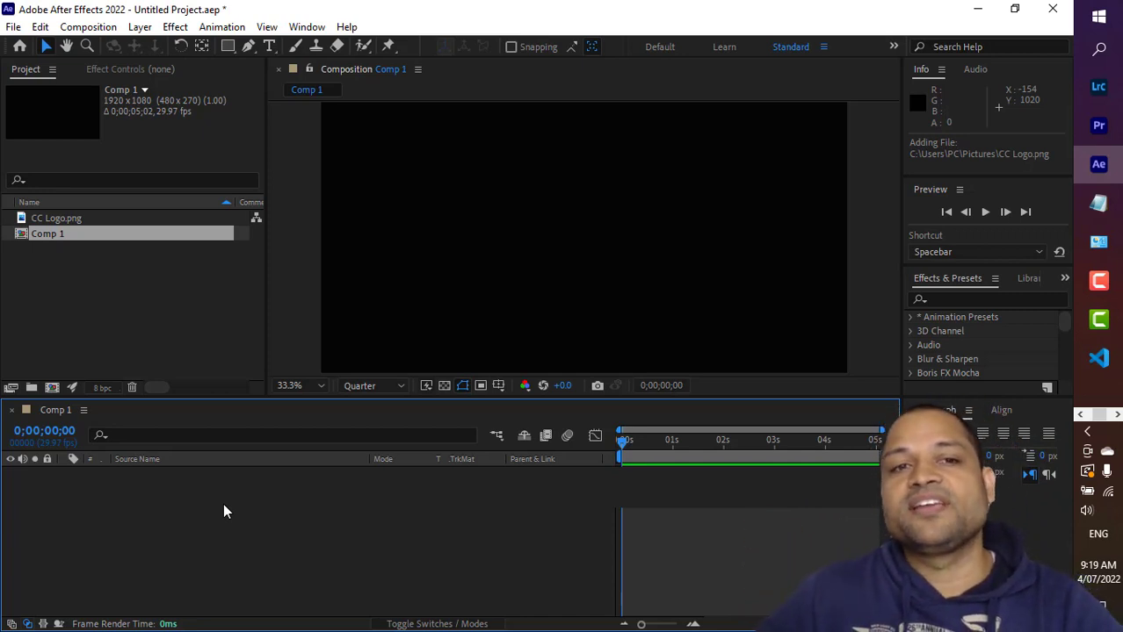
Examine which types of new layer can be added to Comp 1
left_click(75, 235)
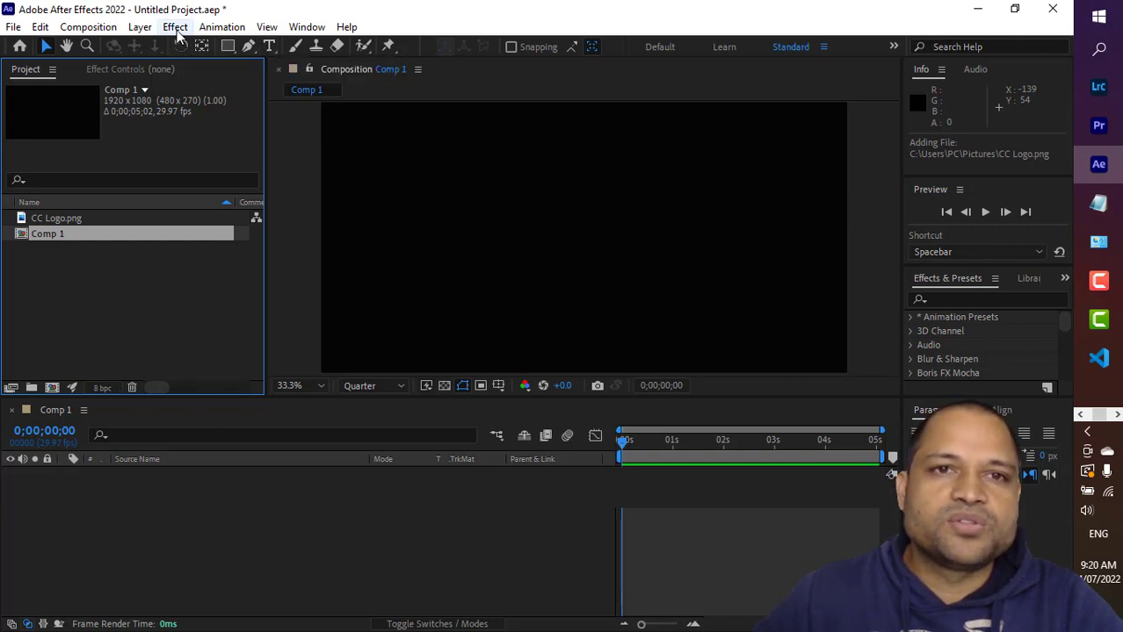
left_click(141, 27)
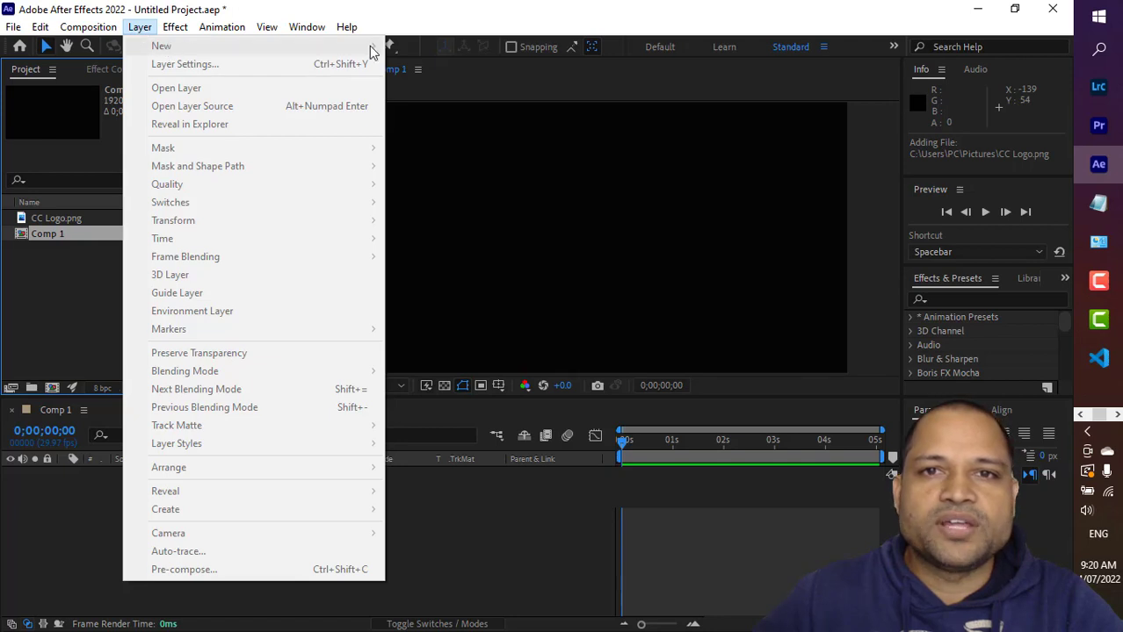
left_click(46, 504)
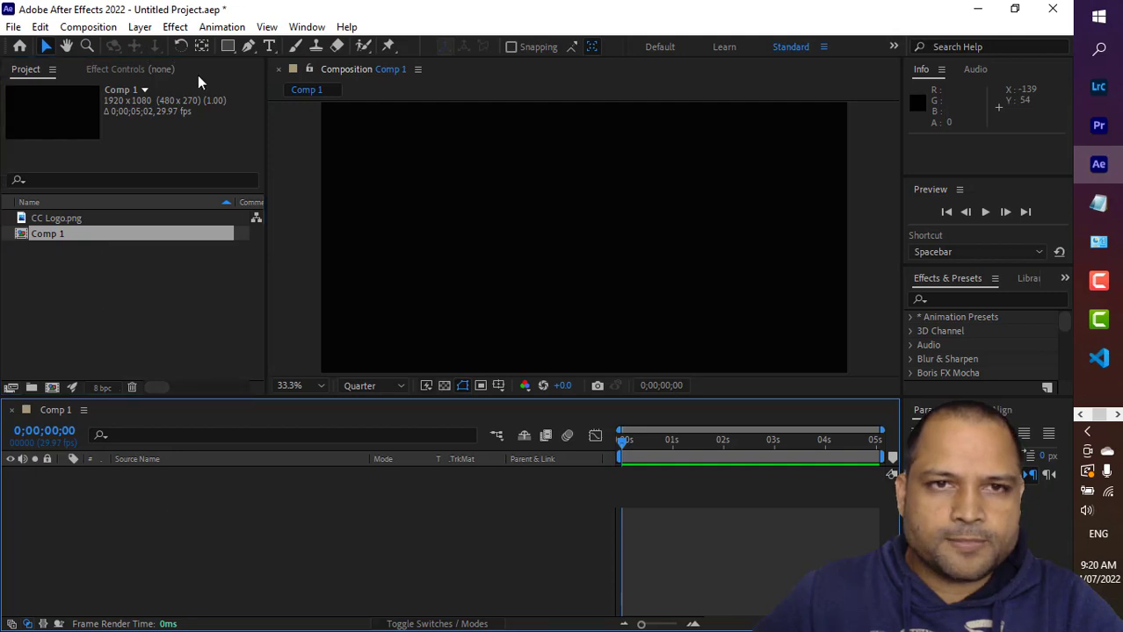
left_click(141, 28)
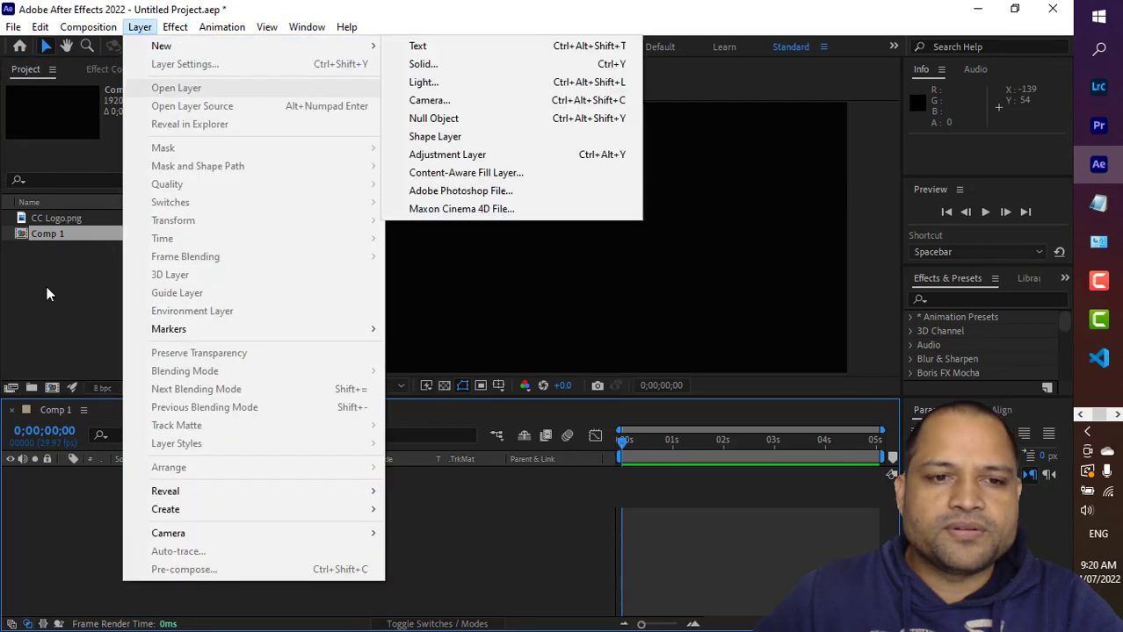
left_click(42, 572)
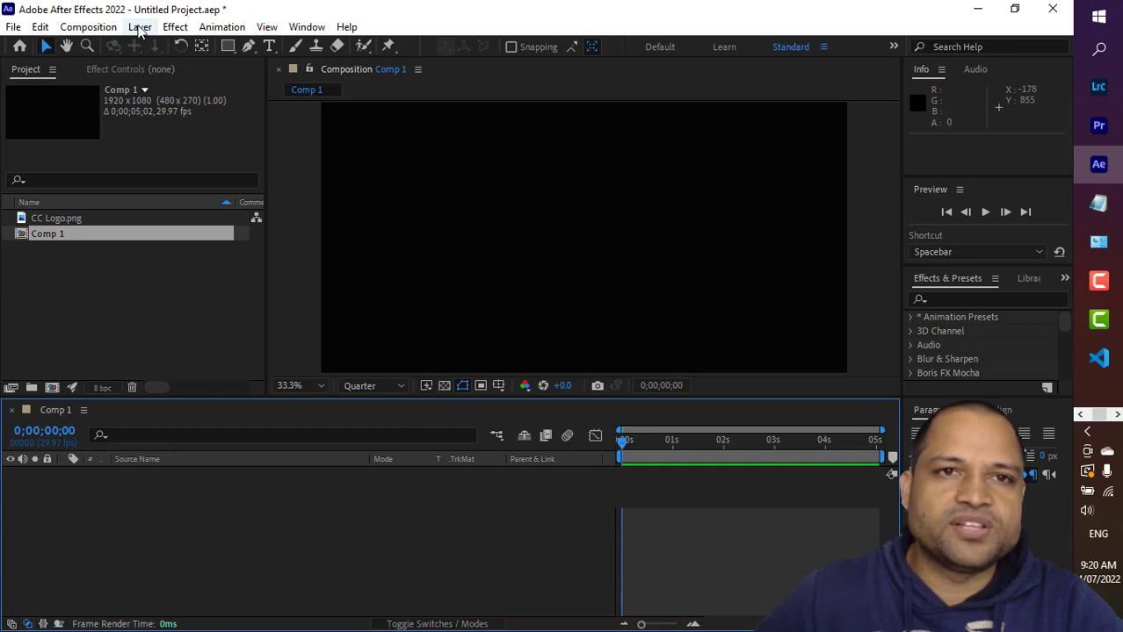
left_click(140, 27)
mouse_move(221, 50)
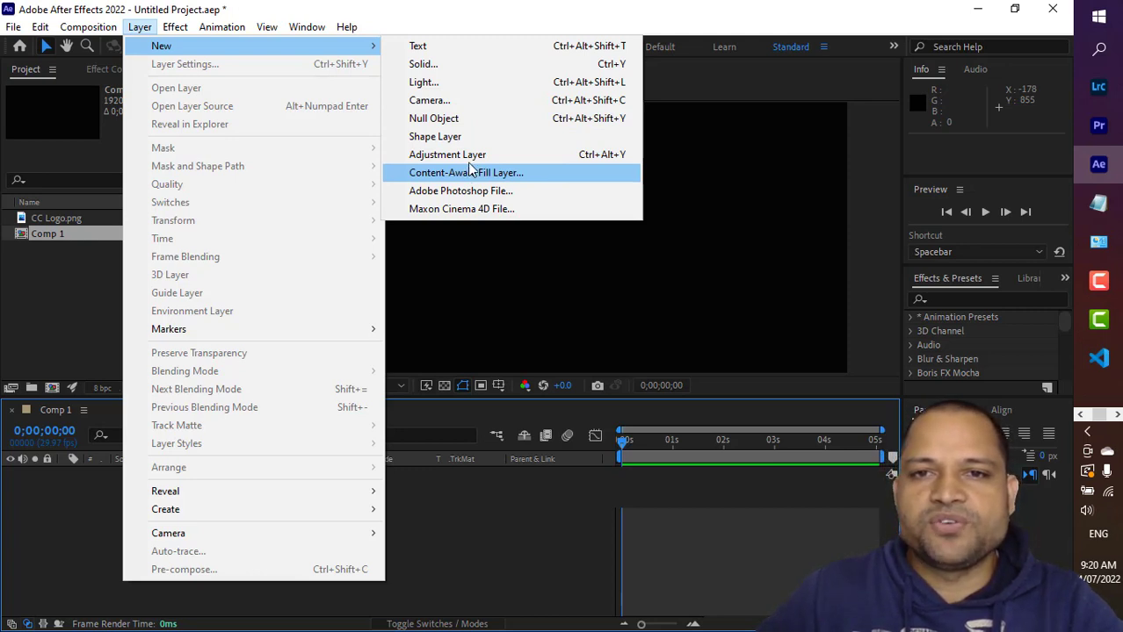
left_click(481, 20)
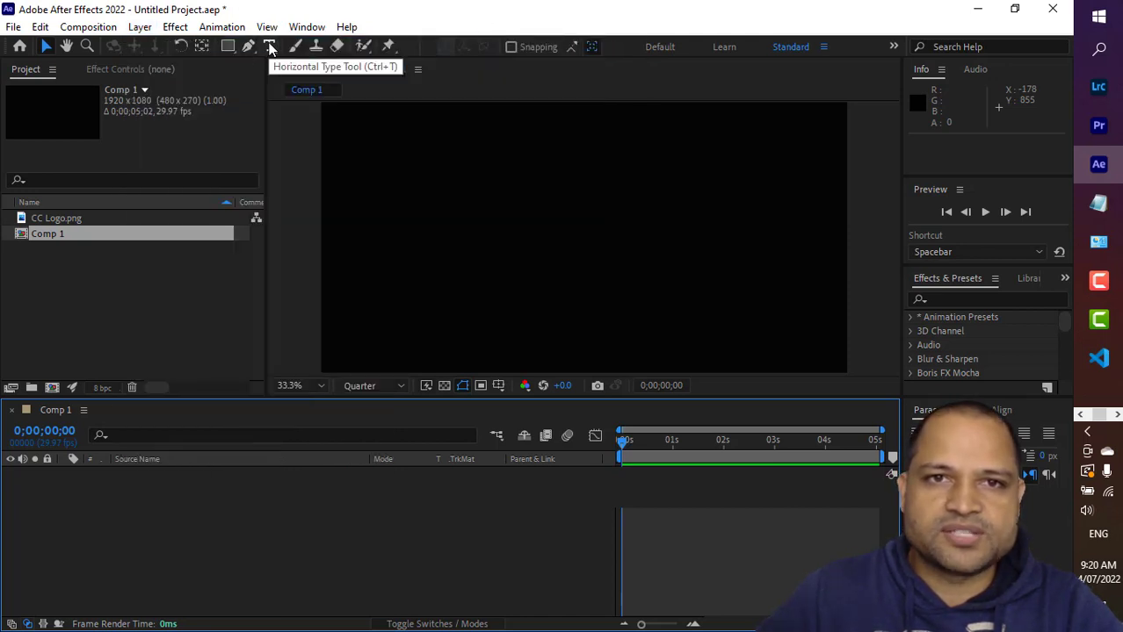
Add a text layer reading XYZ in the upper-left part of the composition with the Horizontal Type tool
left_click(270, 46)
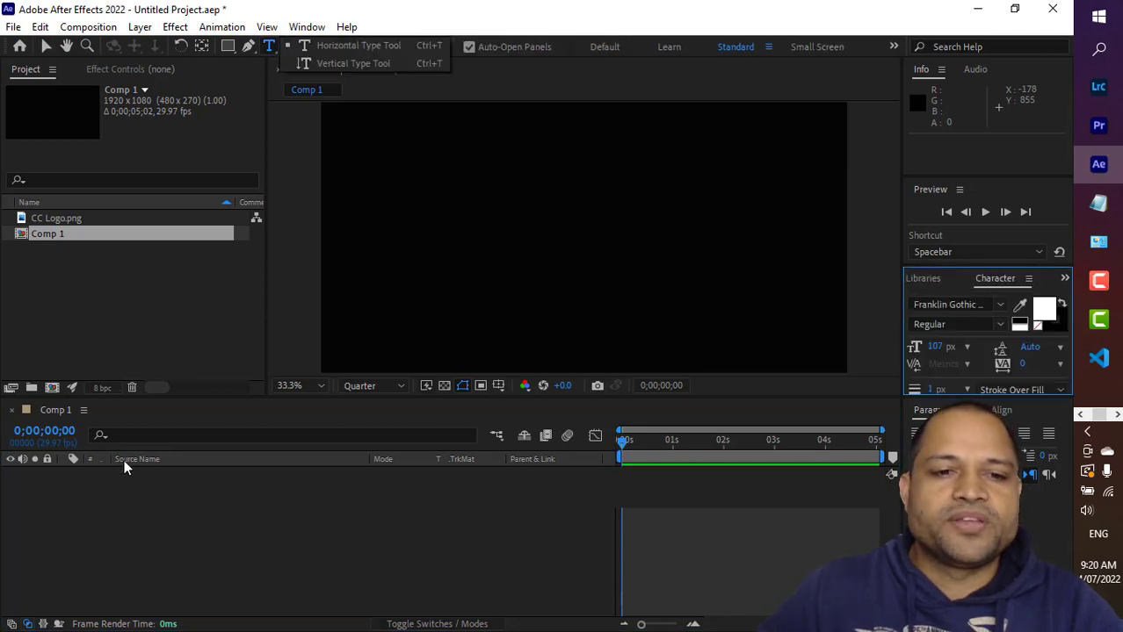
left_click(482, 214)
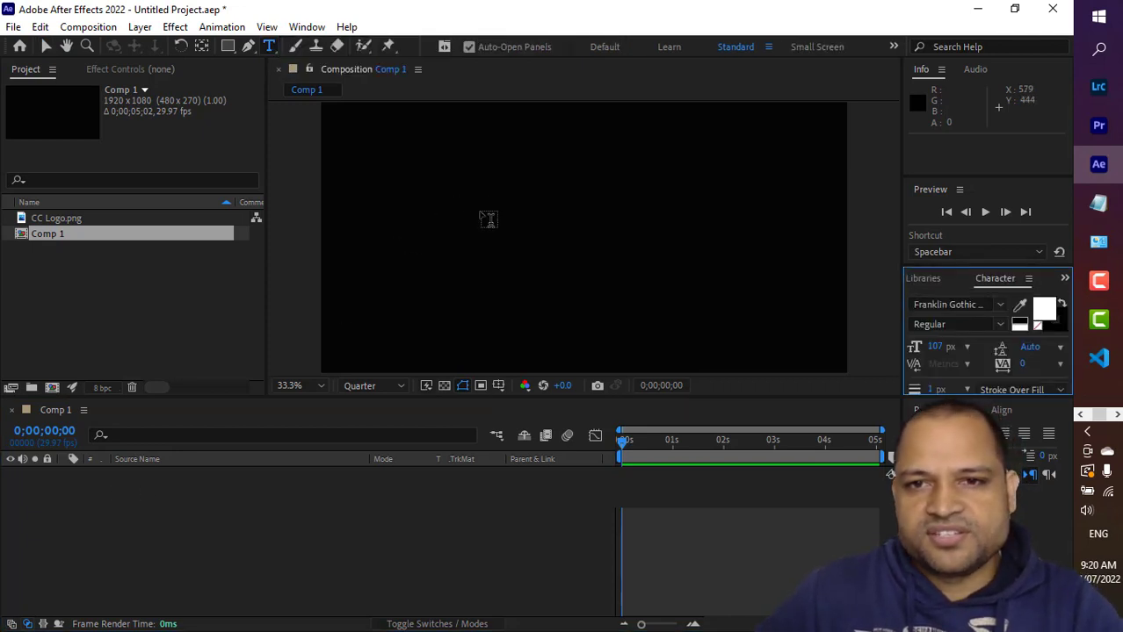
type("dsdd")
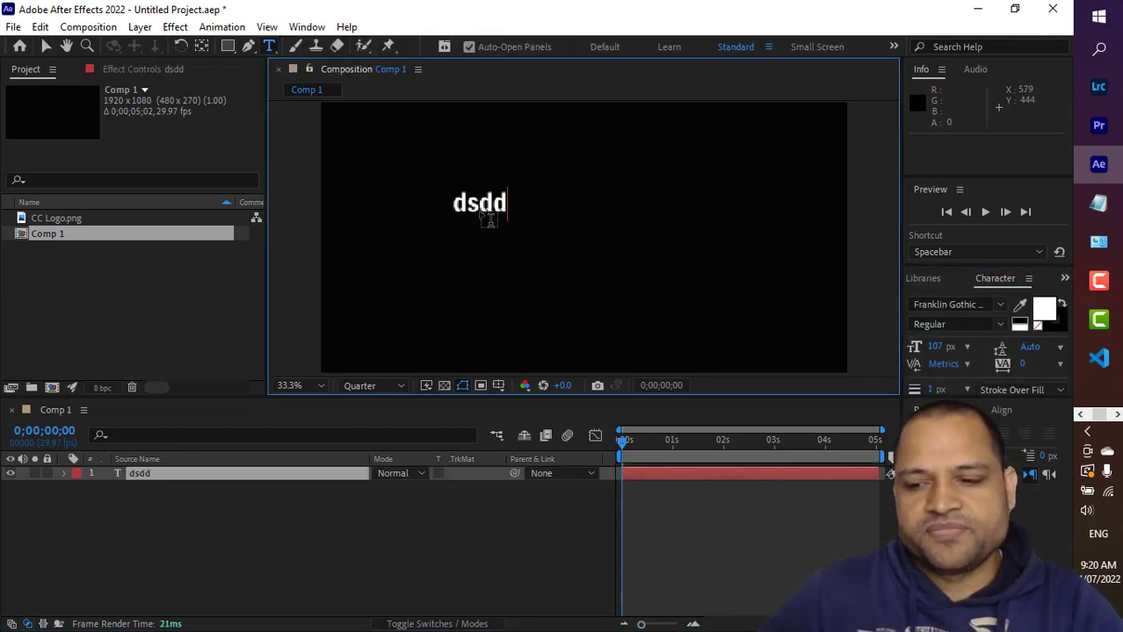
key("BackSpace")
key("BackSpace")
key("BackSpace")
key("BackSpace")
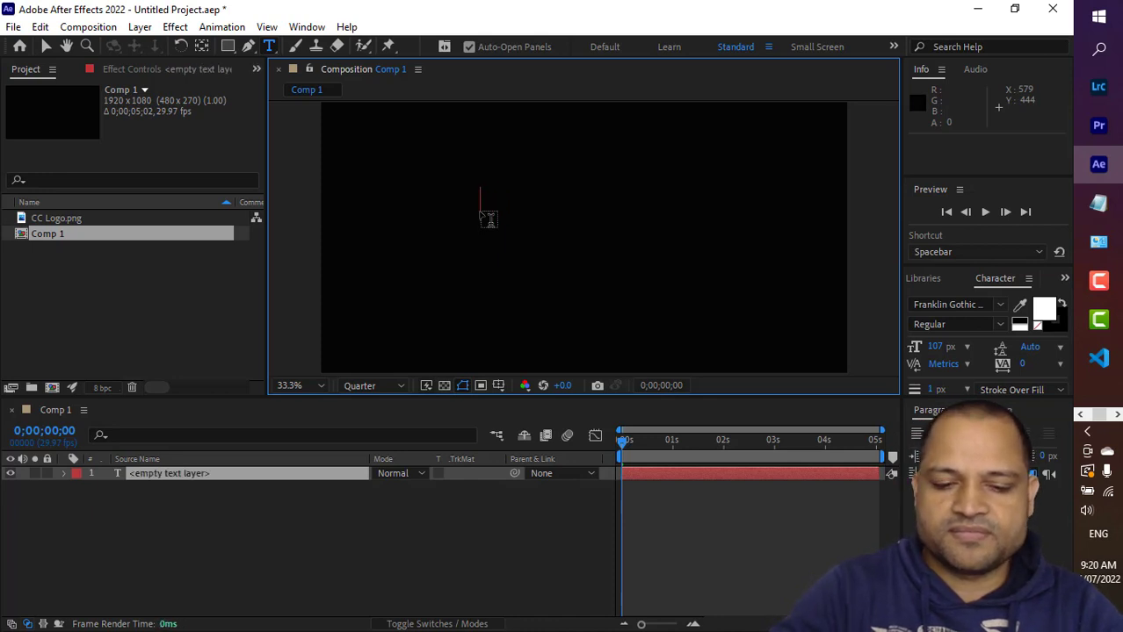
type("XYZ")
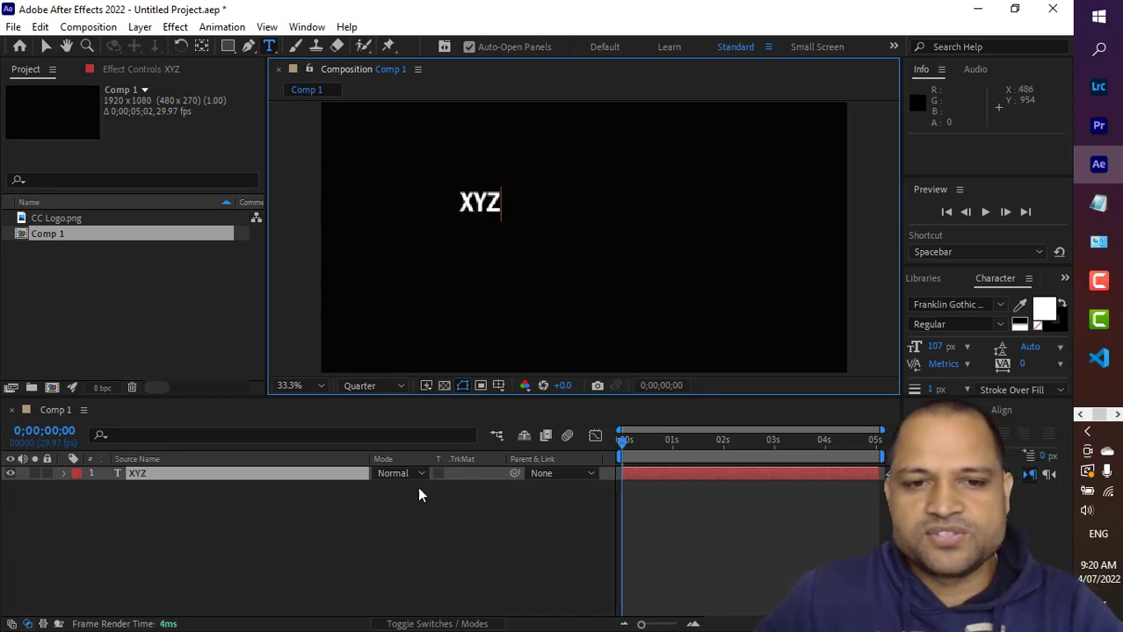
left_click(400, 559)
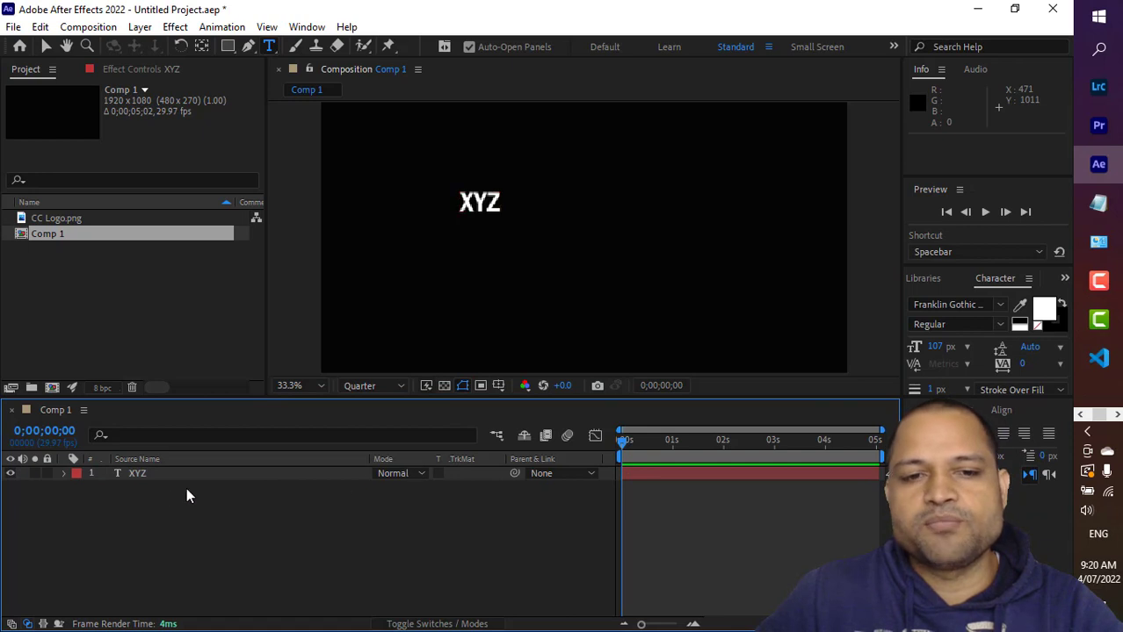
Toggle the XYZ text layer's visibility off and on, and lock and unlock the layer
left_click(163, 474)
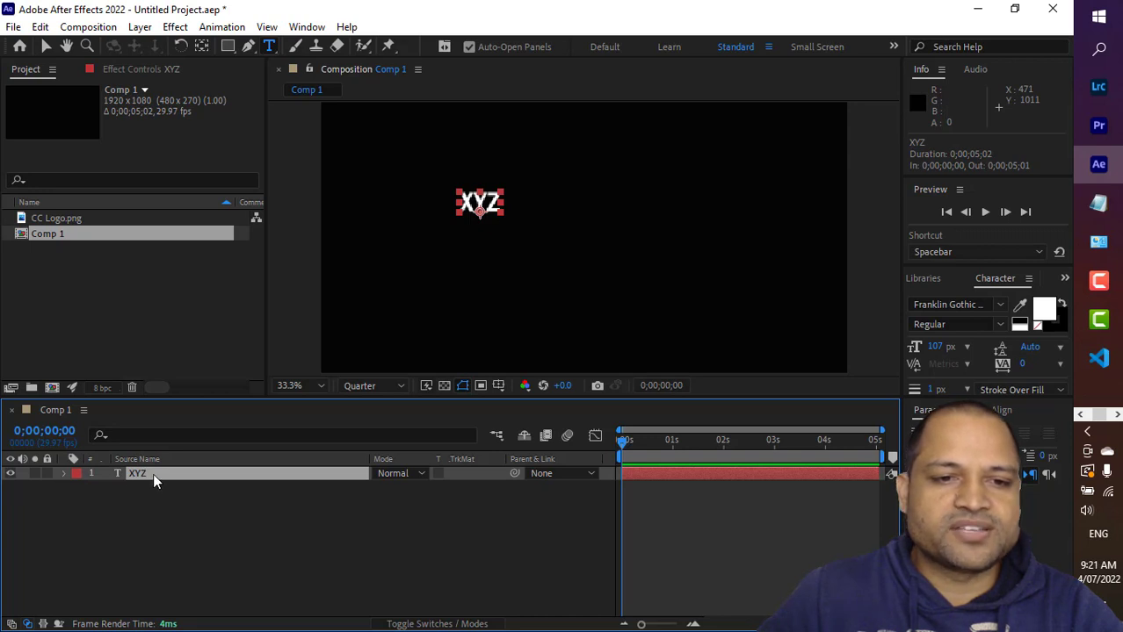
left_click(10, 475)
left_click(11, 474)
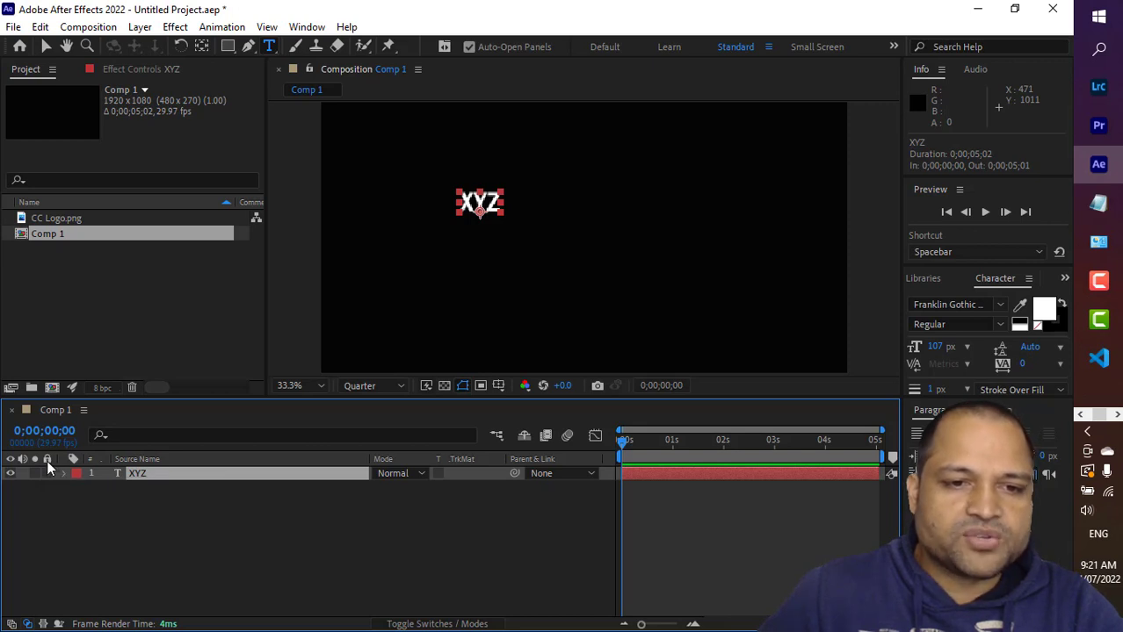
left_click(47, 474)
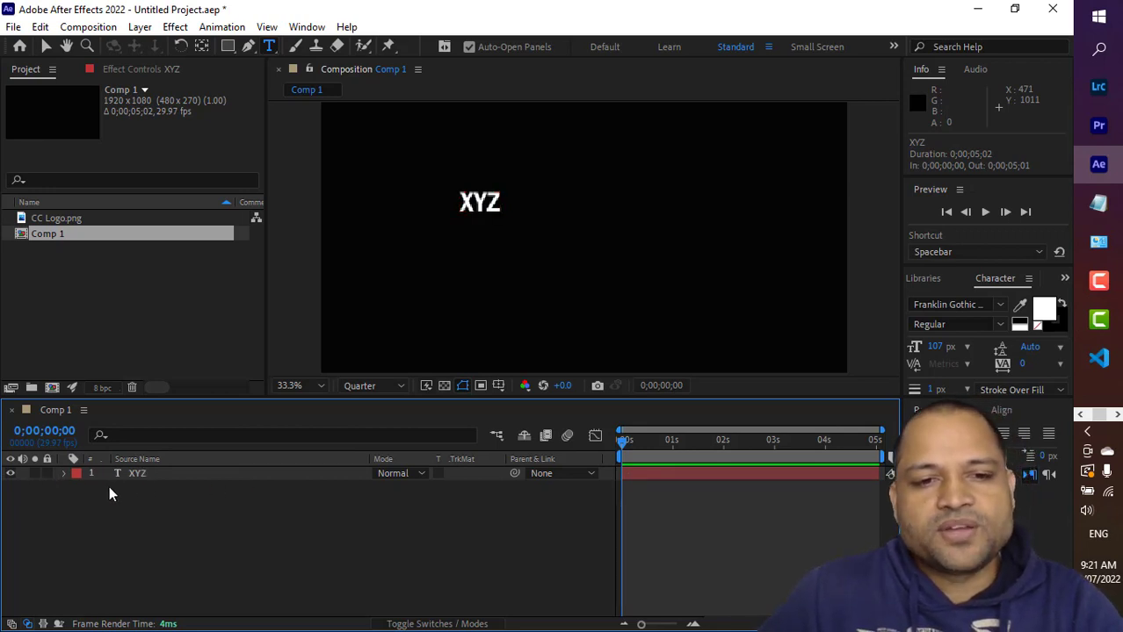
left_click(178, 480)
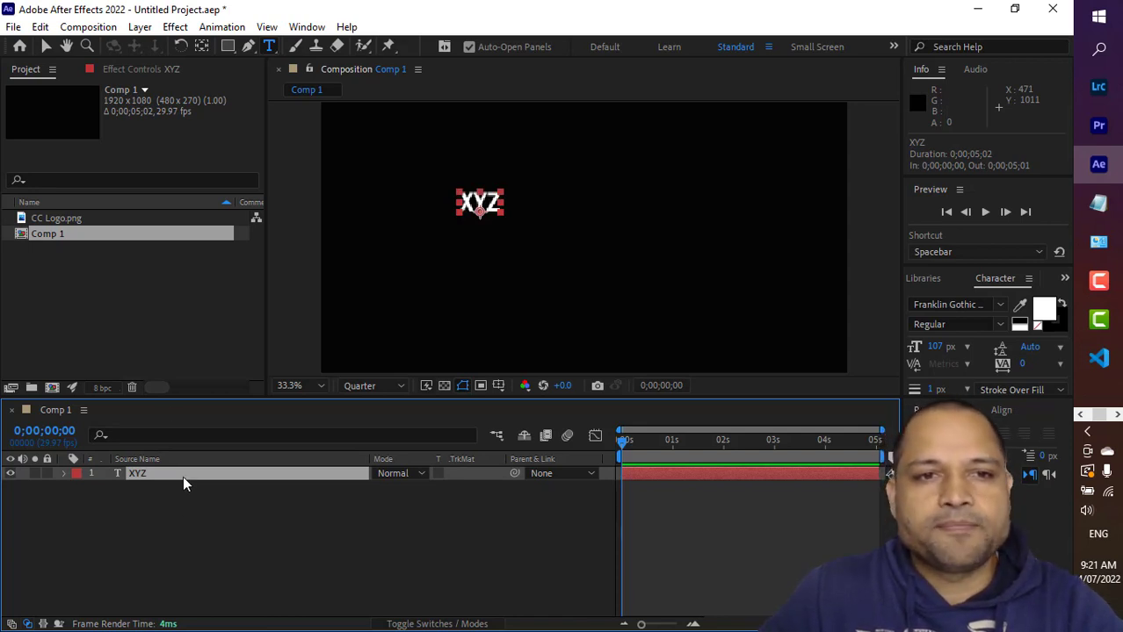
Add CC Logo.png to Comp 1 as a layer beneath the XYZ text, selecting each of the two layers in turn
left_click(68, 221)
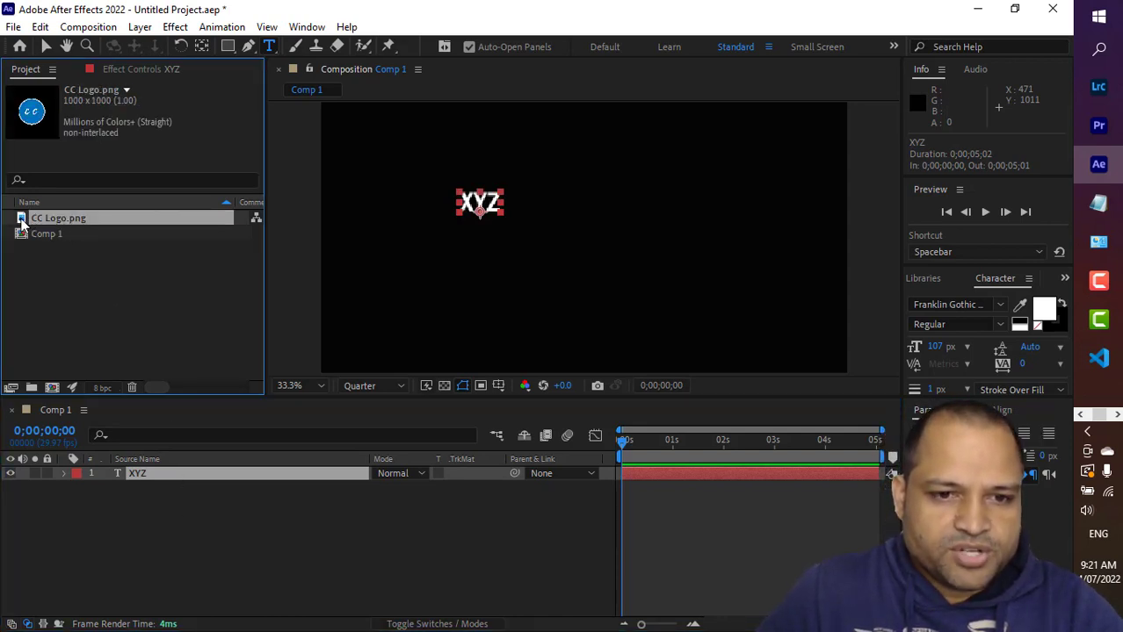
left_click_drag(22, 220, 123, 521)
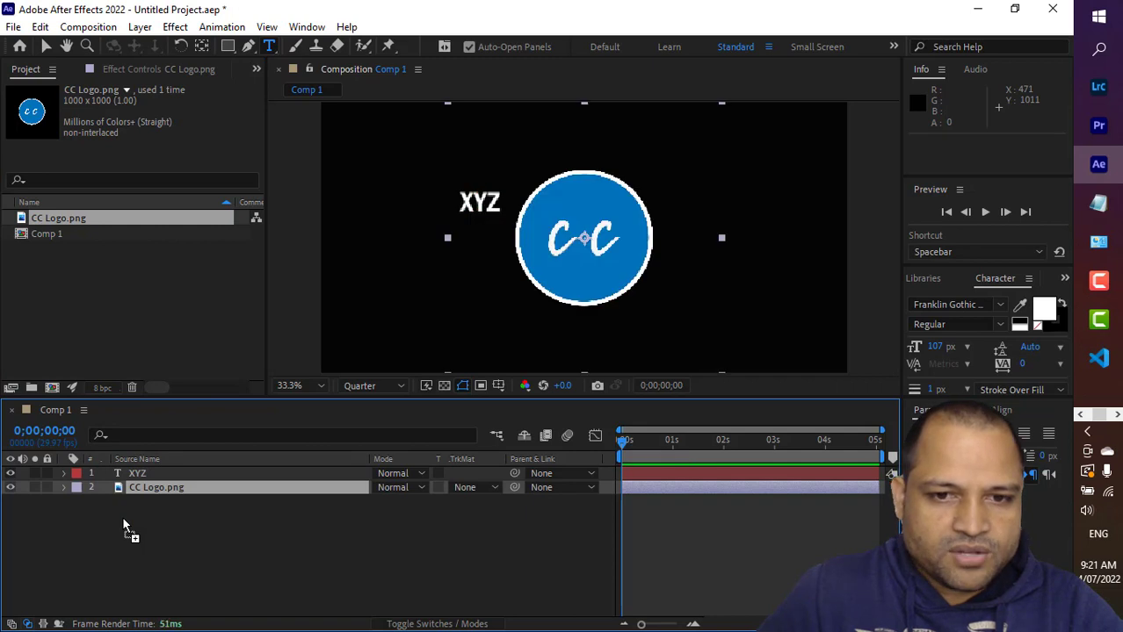
left_click(211, 474)
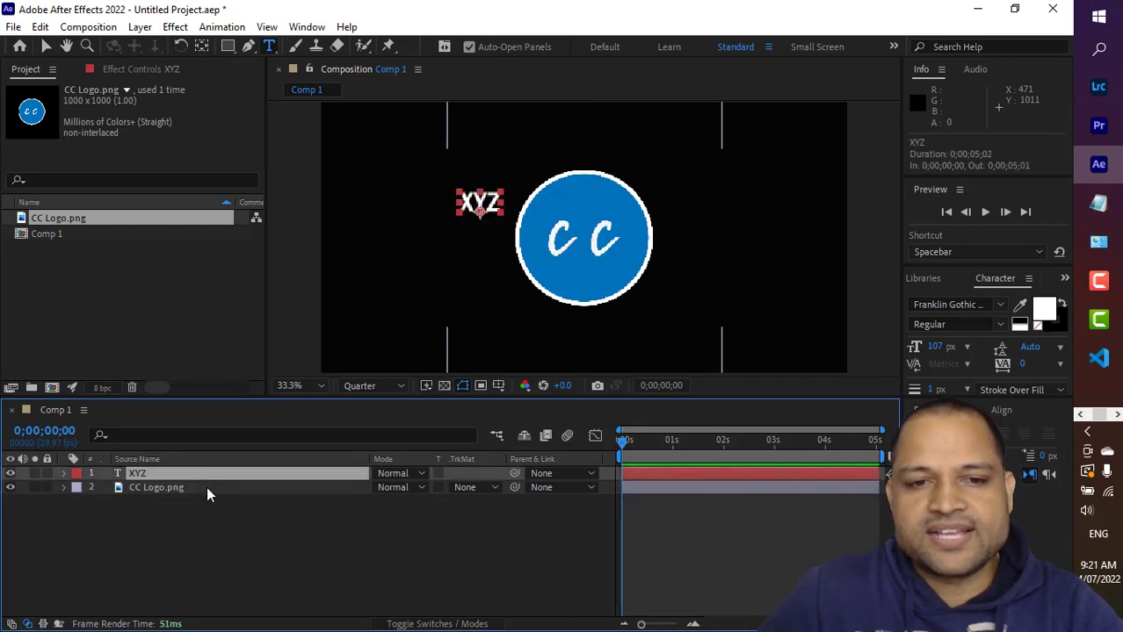
left_click(207, 487)
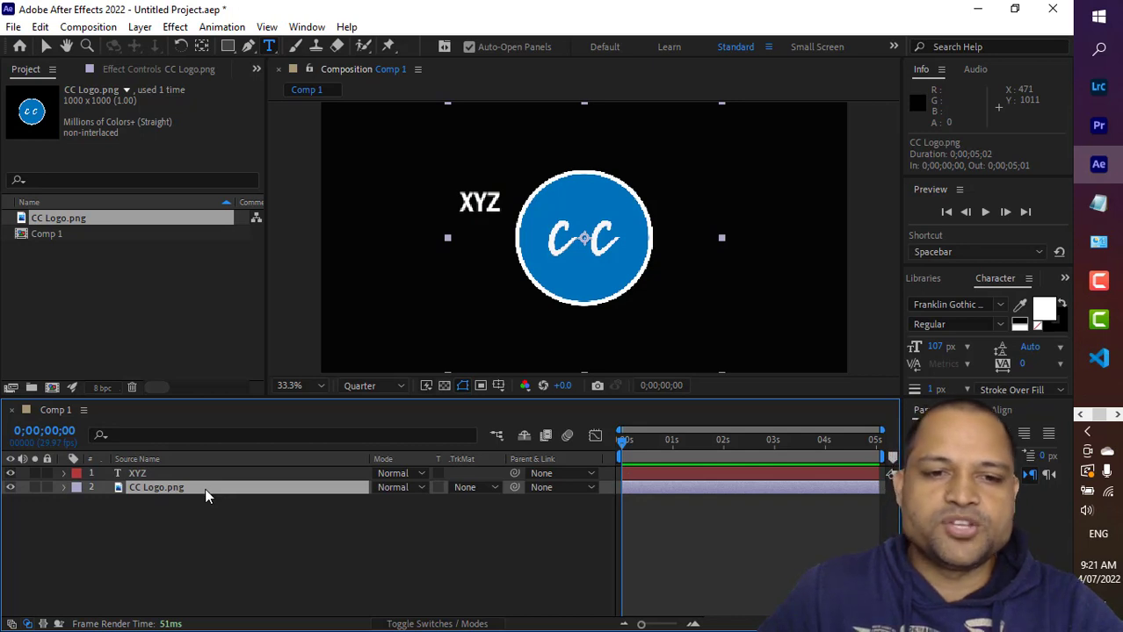
left_click(209, 475)
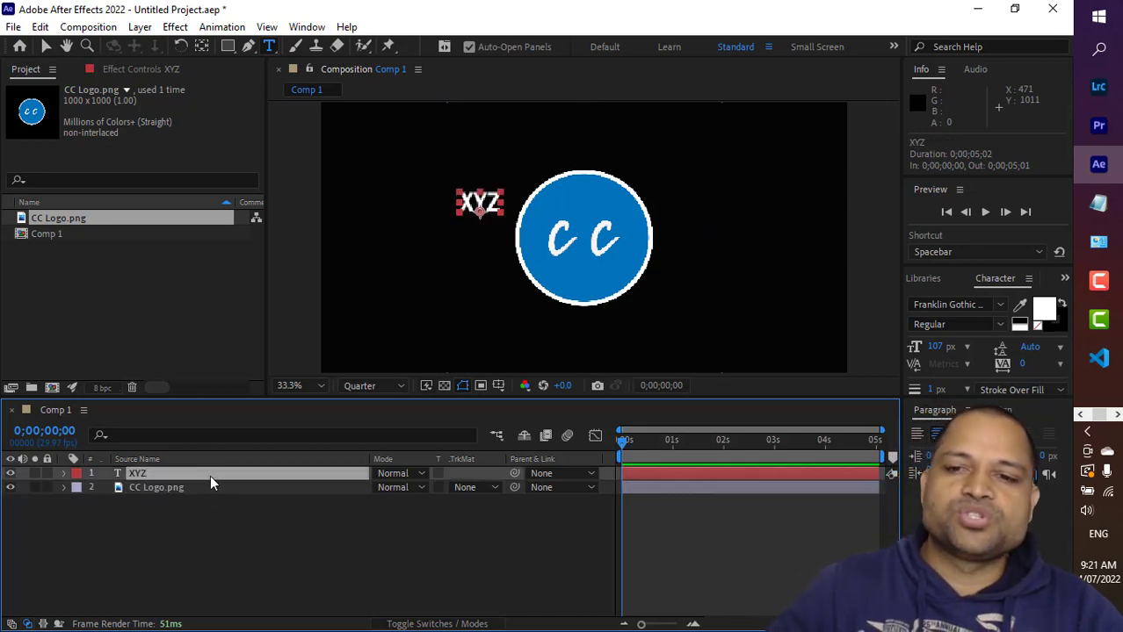
Preview Comp 1 from the start, move the playhead back to 0;00;01;25, and preview again from there
left_click(984, 212)
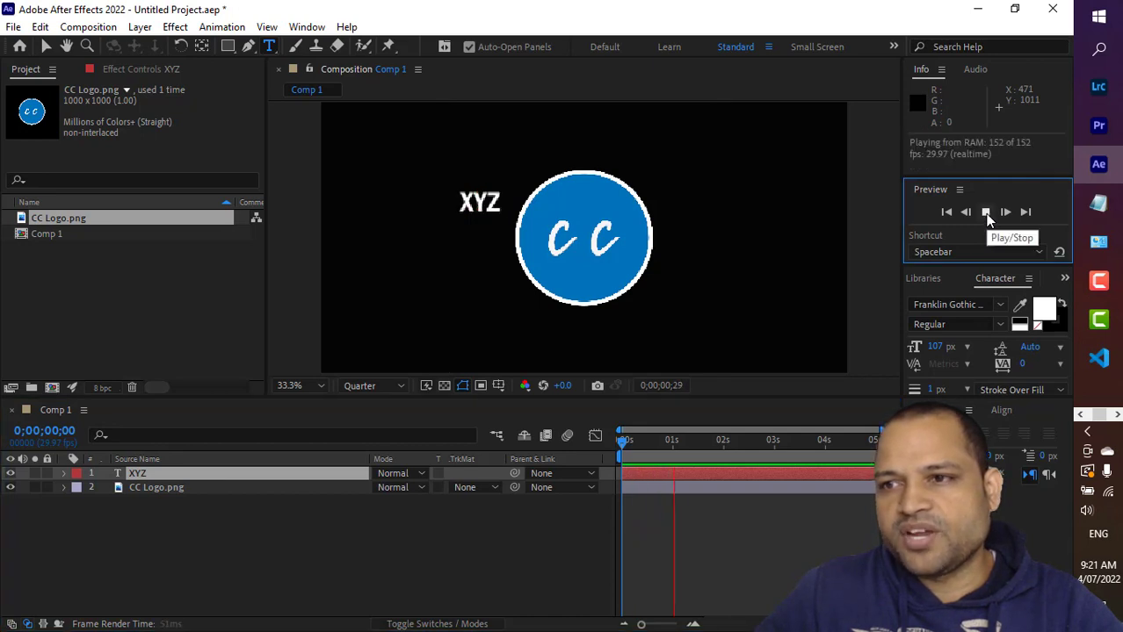
left_click(985, 214)
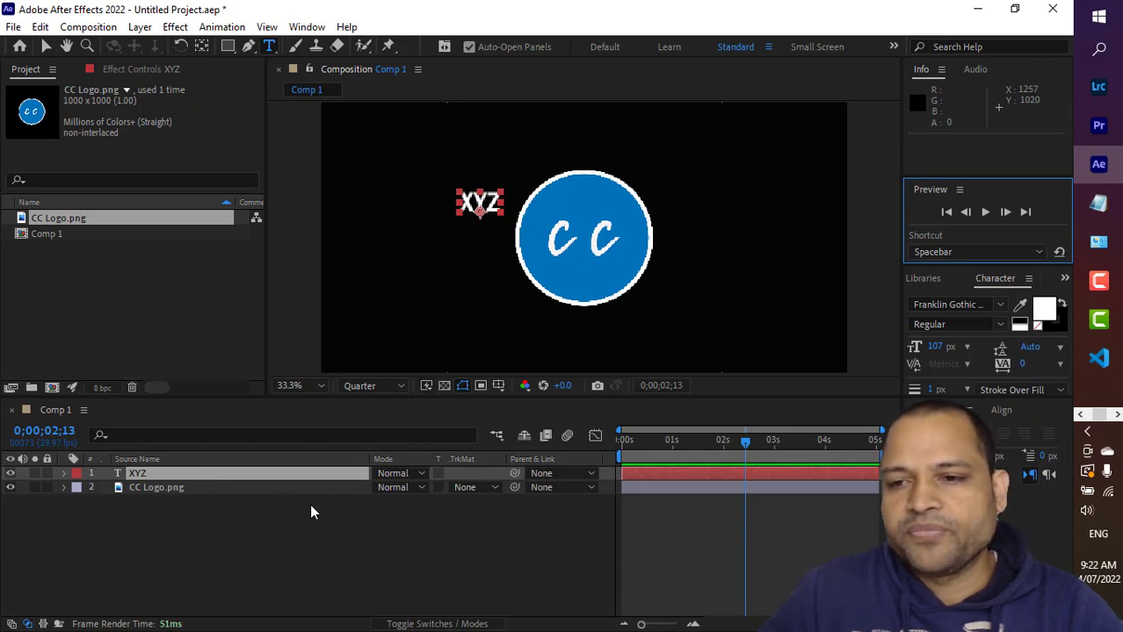
left_click_drag(744, 438, 715, 439)
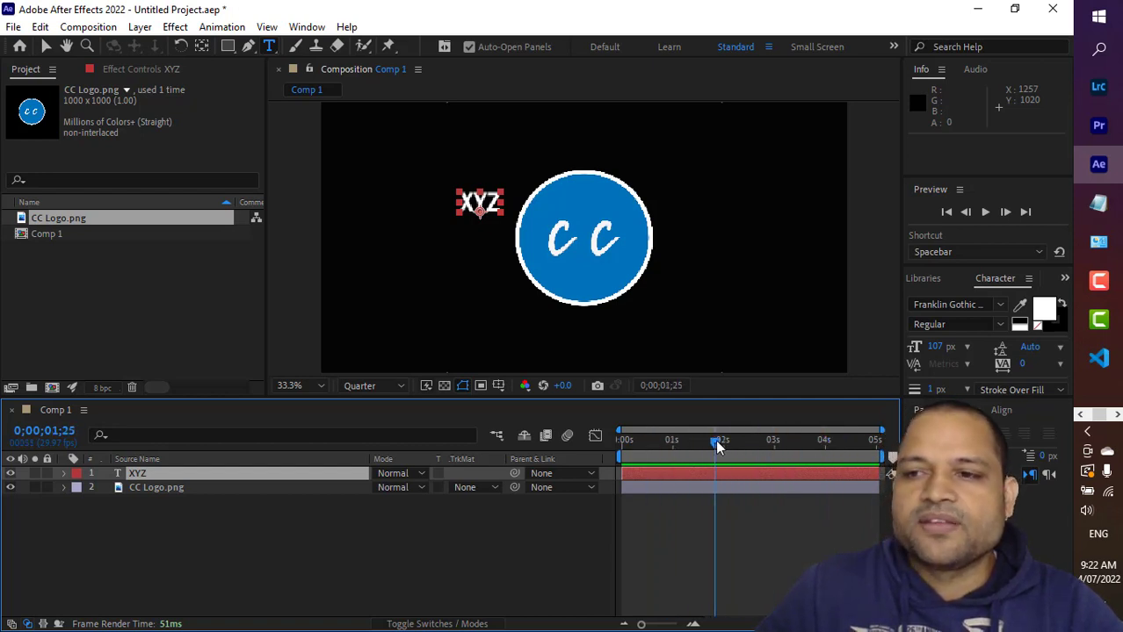
left_click(984, 215)
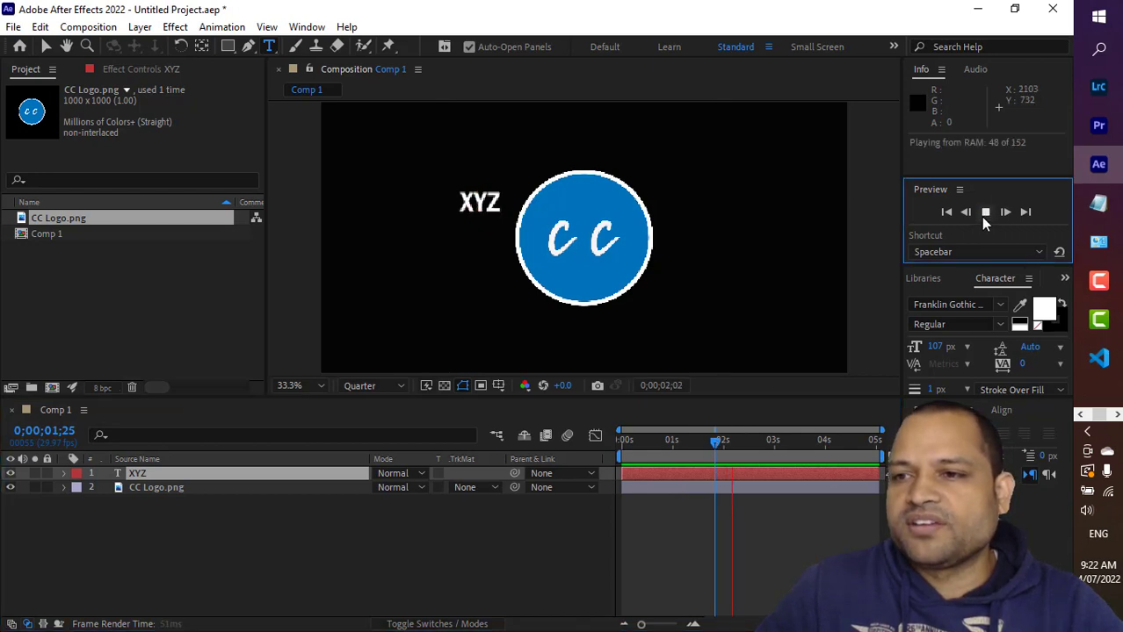
left_click(984, 215)
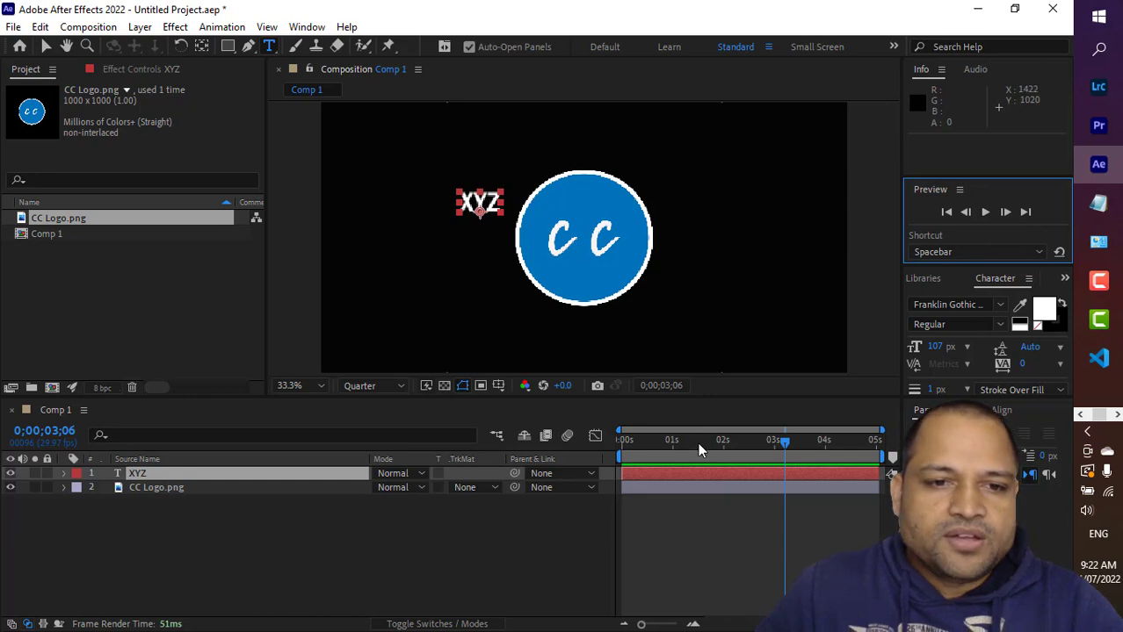
Pre-compose the XYZ and CC Logo.png layers together into a new composition named Pre-comp 2, moving all attributes into it
left_click(99, 237)
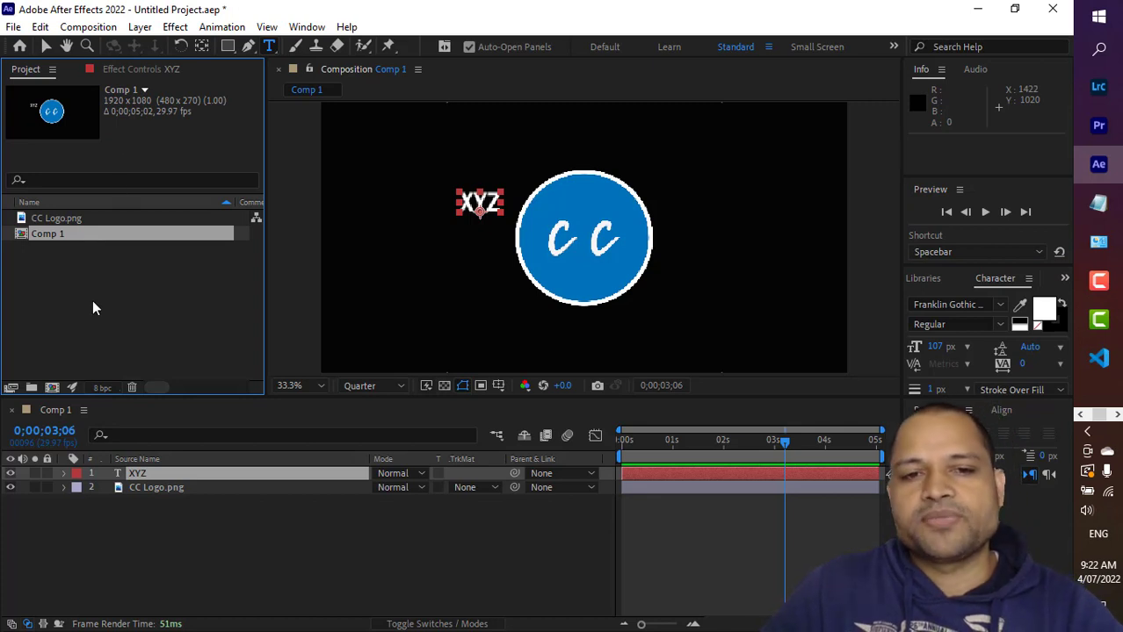
left_click(180, 533)
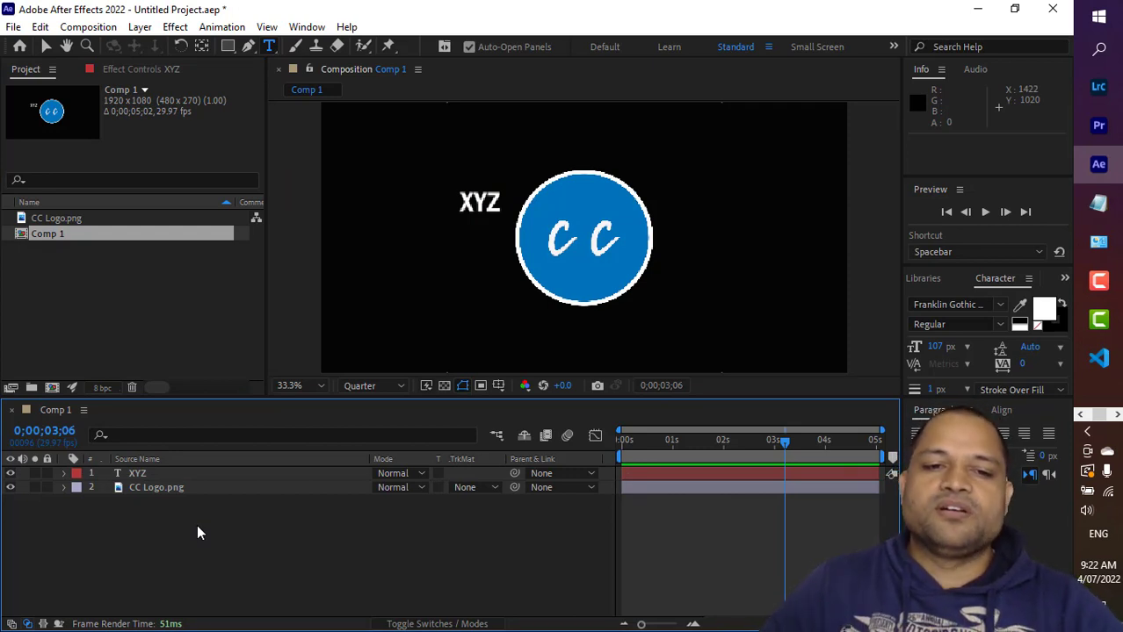
left_click(217, 489)
left_click(217, 474, "shift")
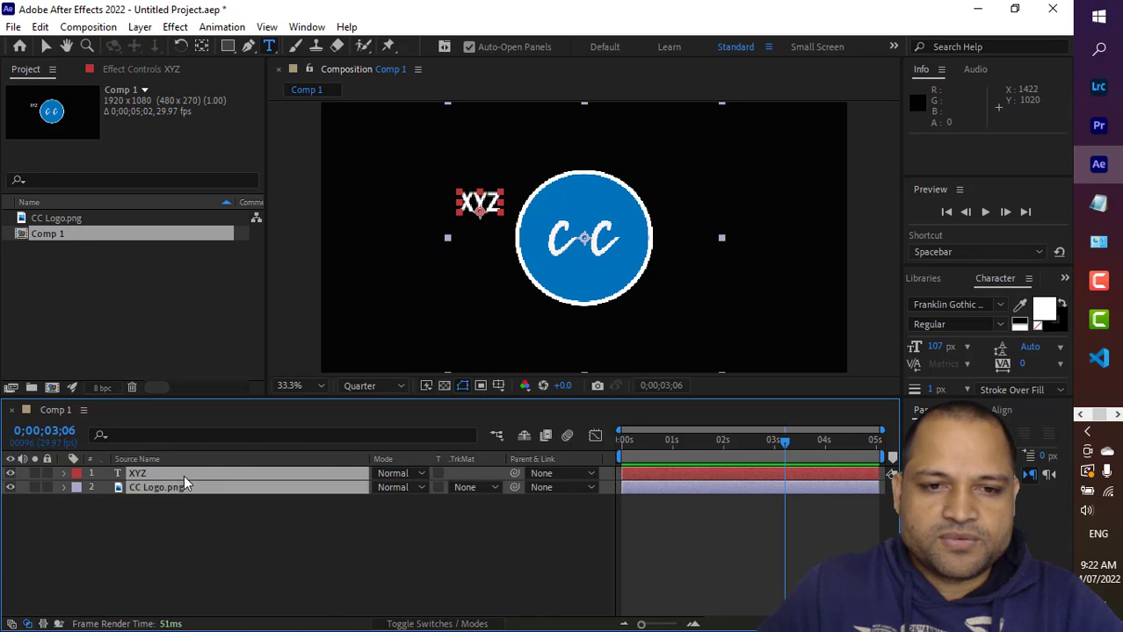
right_click(184, 483)
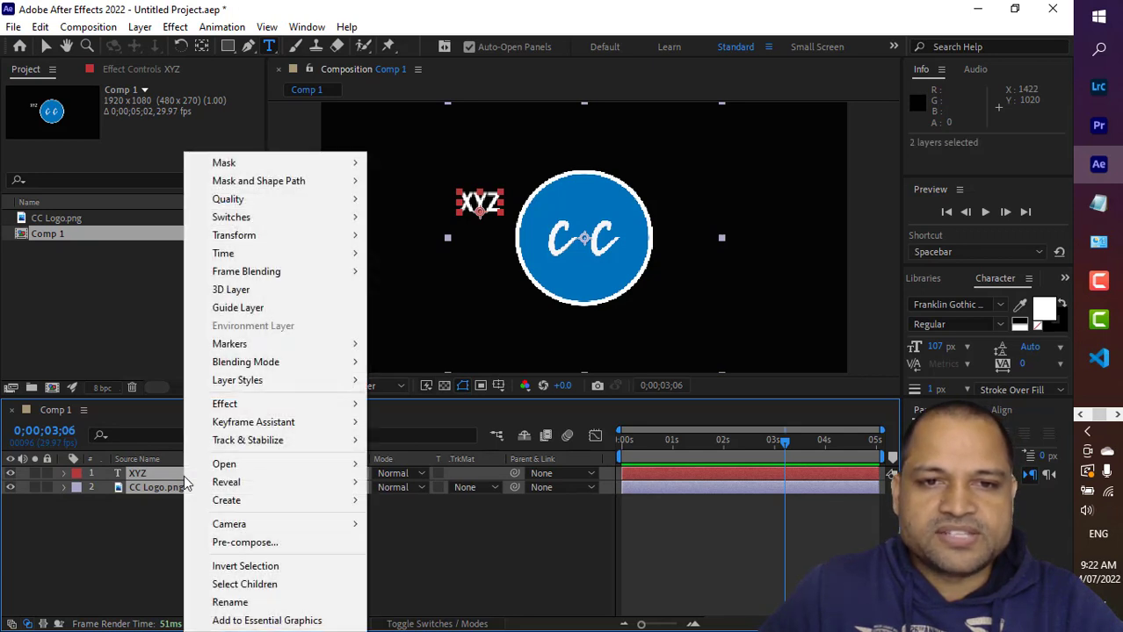
left_click(279, 545)
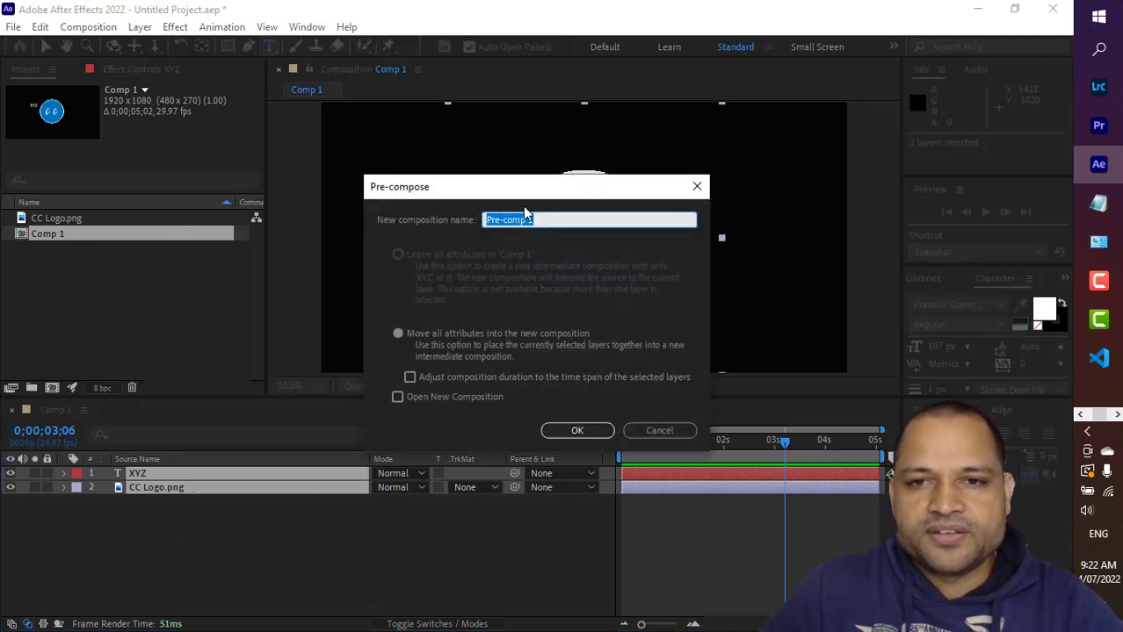
left_click(549, 219)
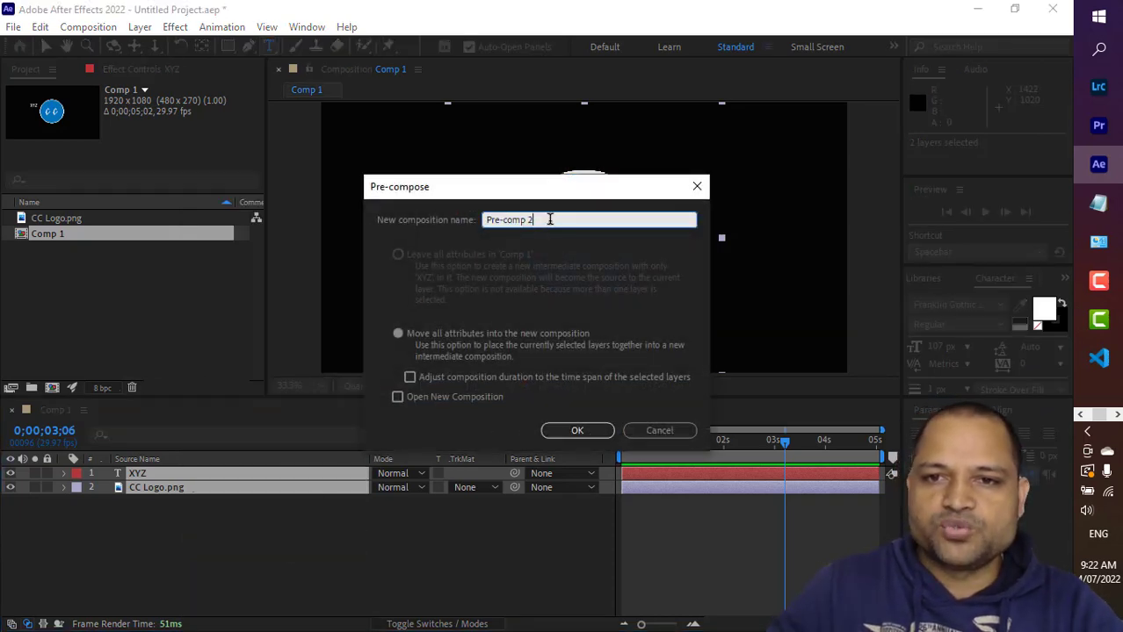
left_click(585, 431)
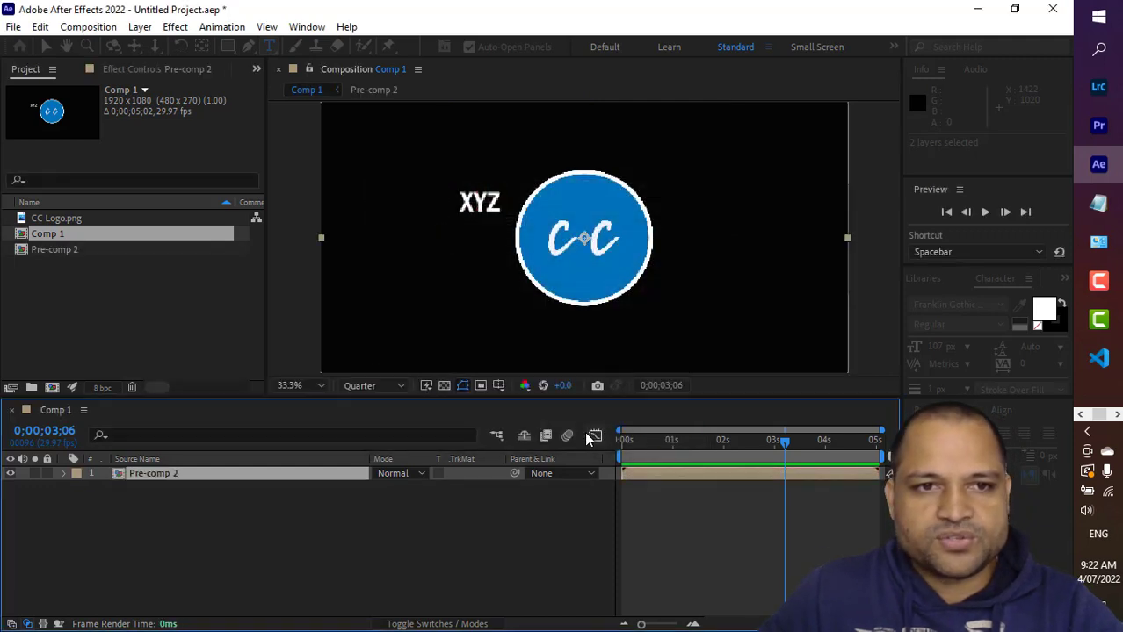
Compare the previews and details of Comp 1 and Pre-comp 2 among the project items
left_click(85, 248)
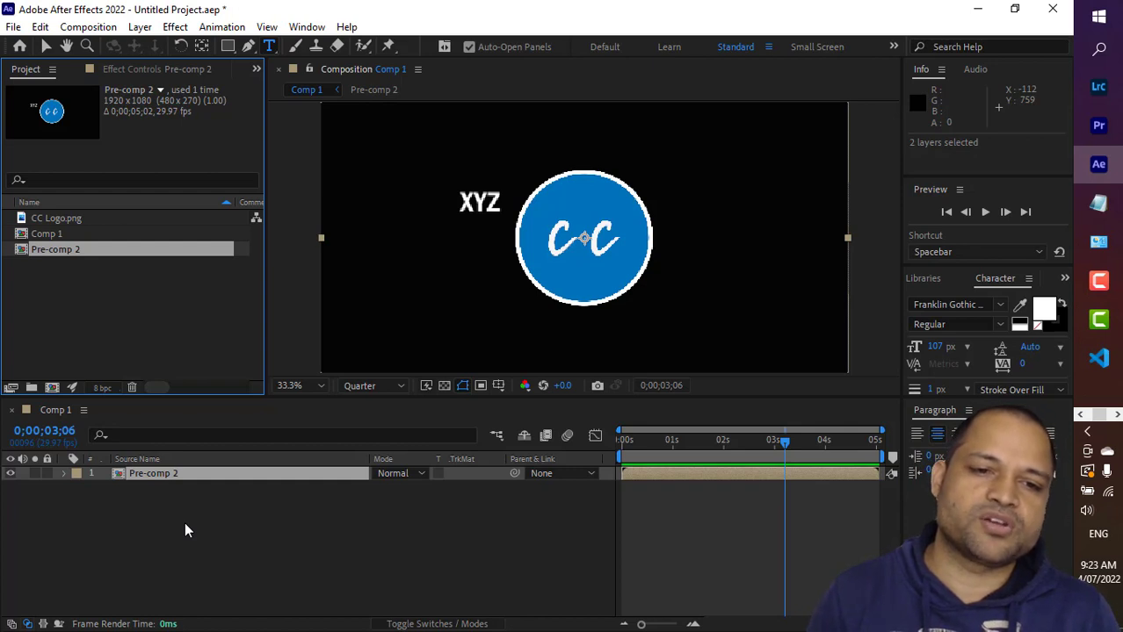
left_click(82, 235)
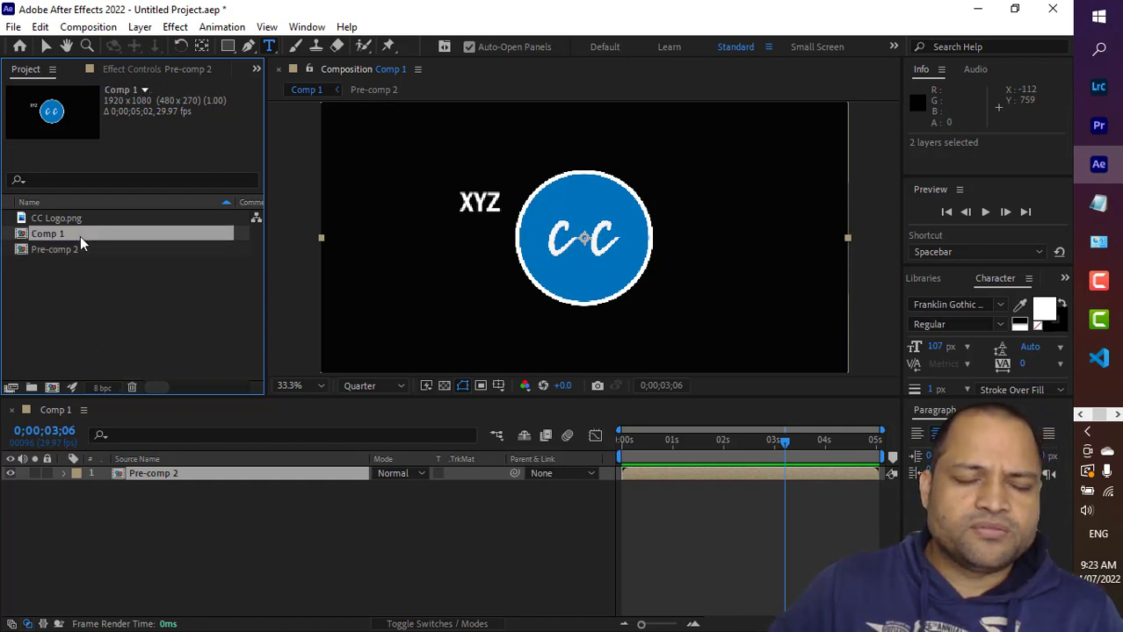
left_click(80, 250)
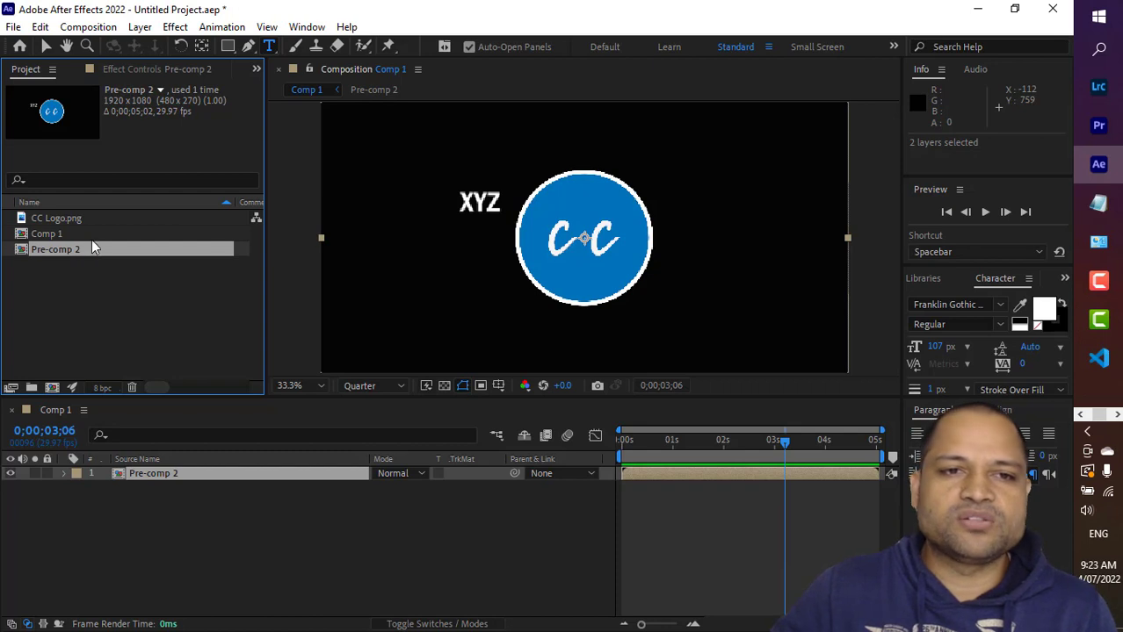
left_click(92, 238)
Add the Pre-comp 2 composition to the render queue
left_click(90, 251)
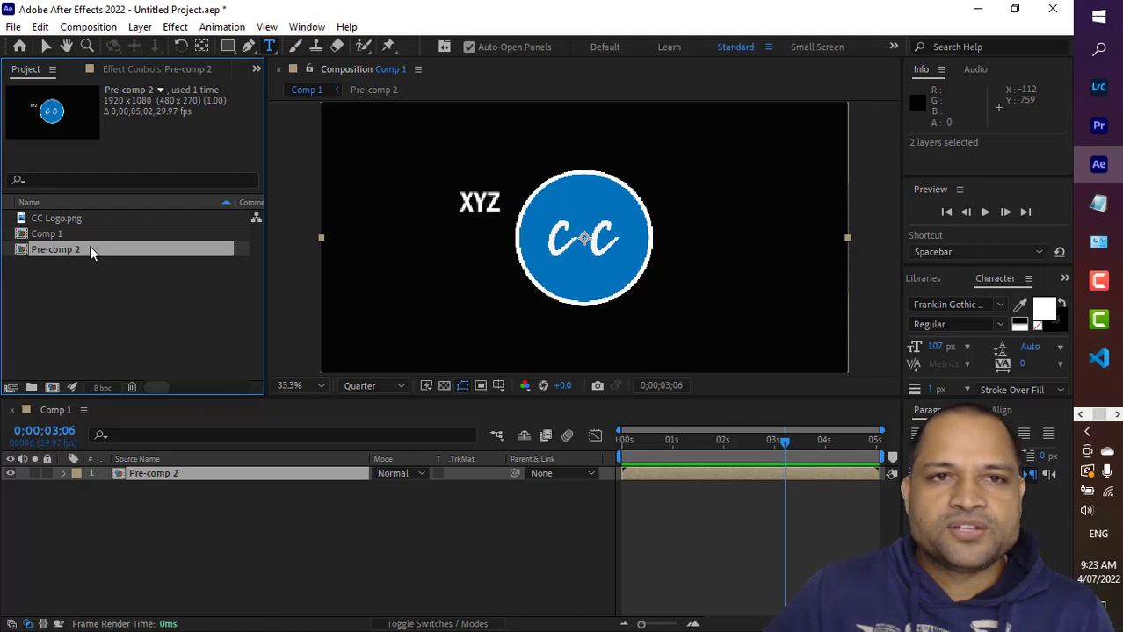
left_click(88, 26)
left_click(181, 169)
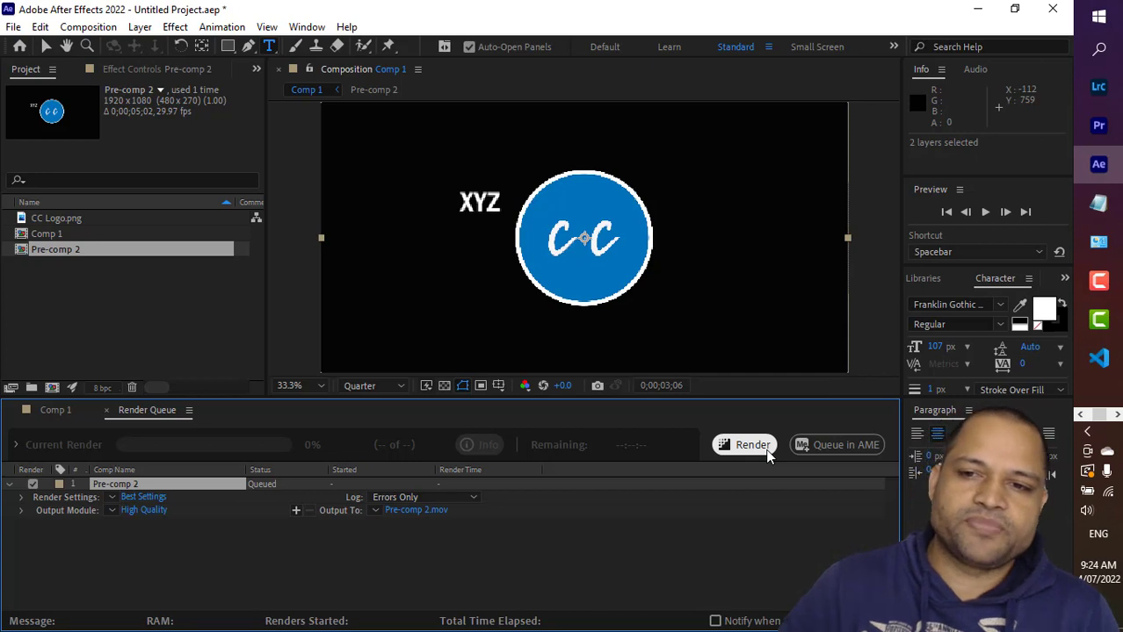
left_click(96, 235)
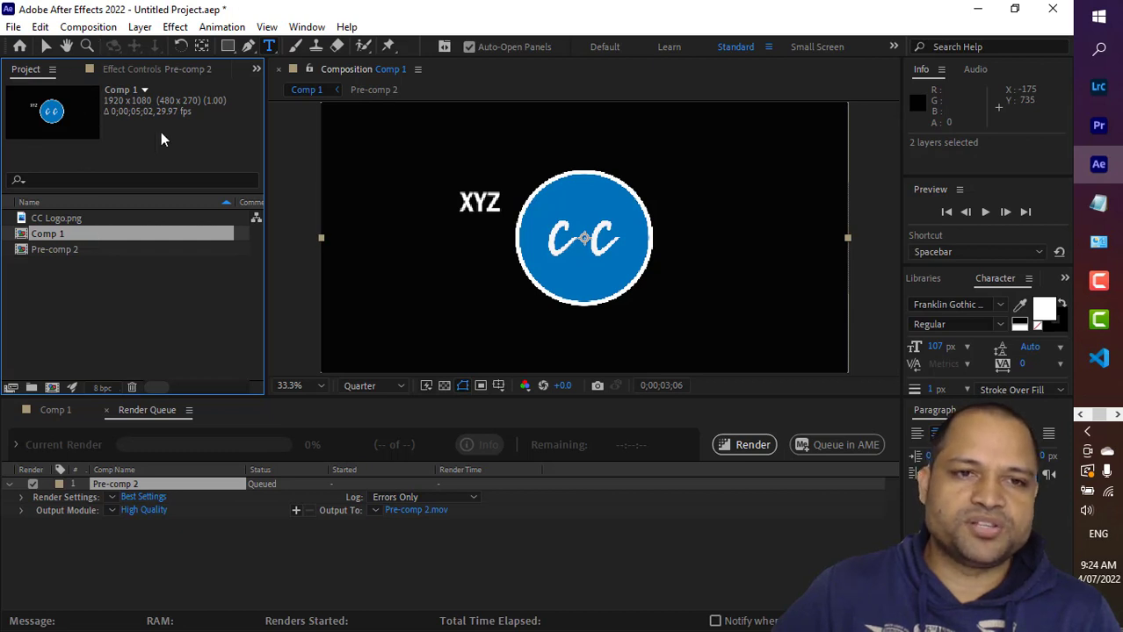
left_click(121, 248)
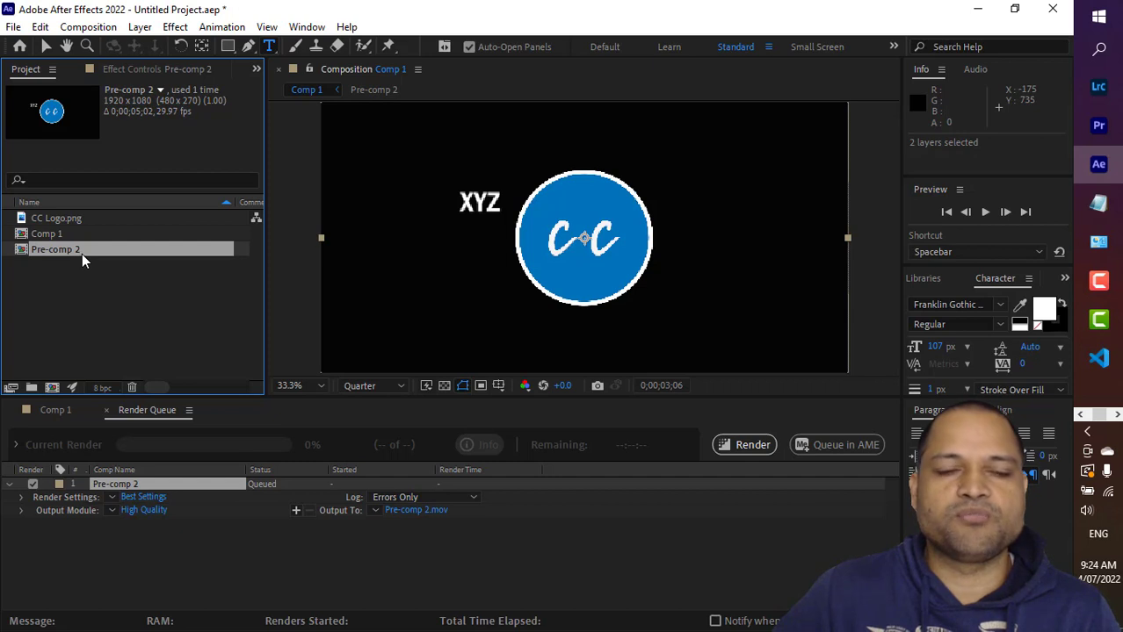
left_click(125, 299)
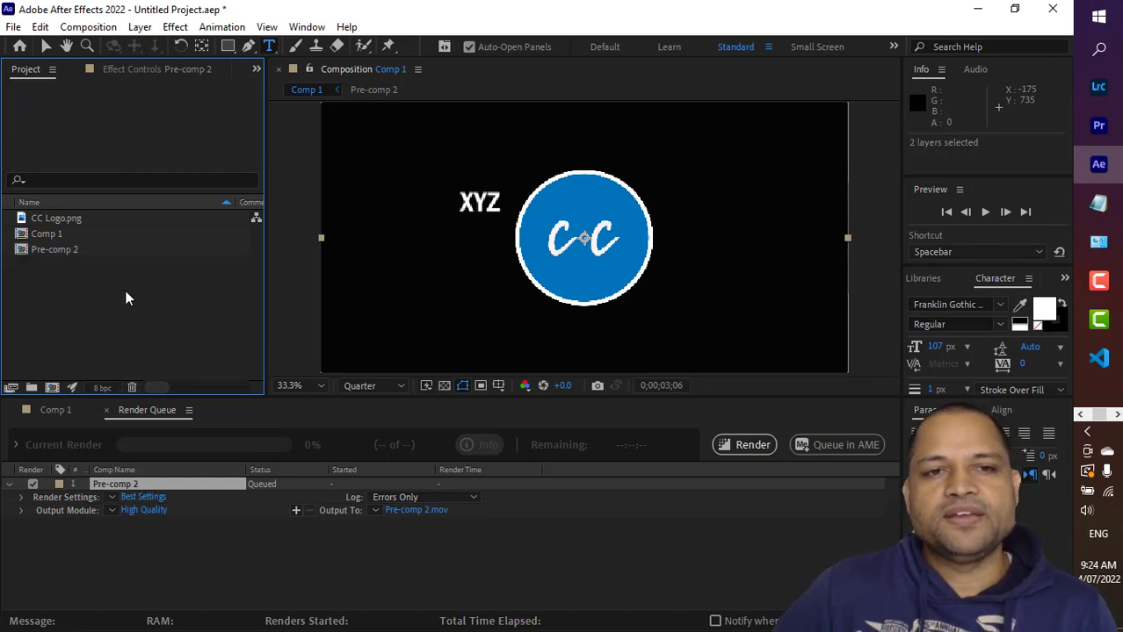